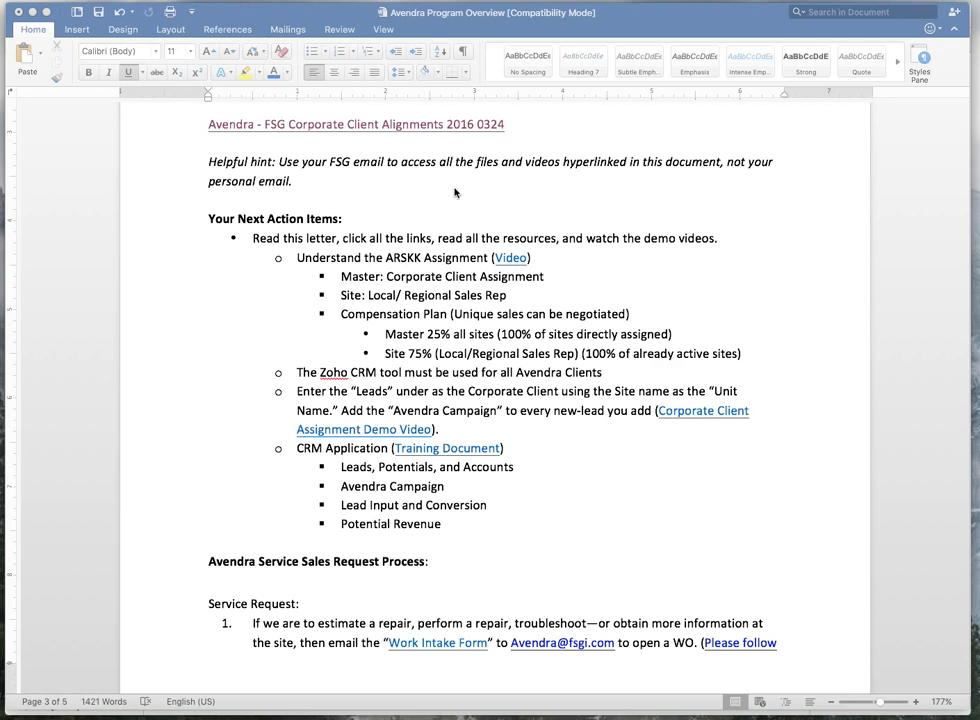
Step: Open the linked Avendra - FSG Corporate Client Alignments 2016 0324 file and review the Avendra Active Site List's columns through Phone
left_click(343, 126)
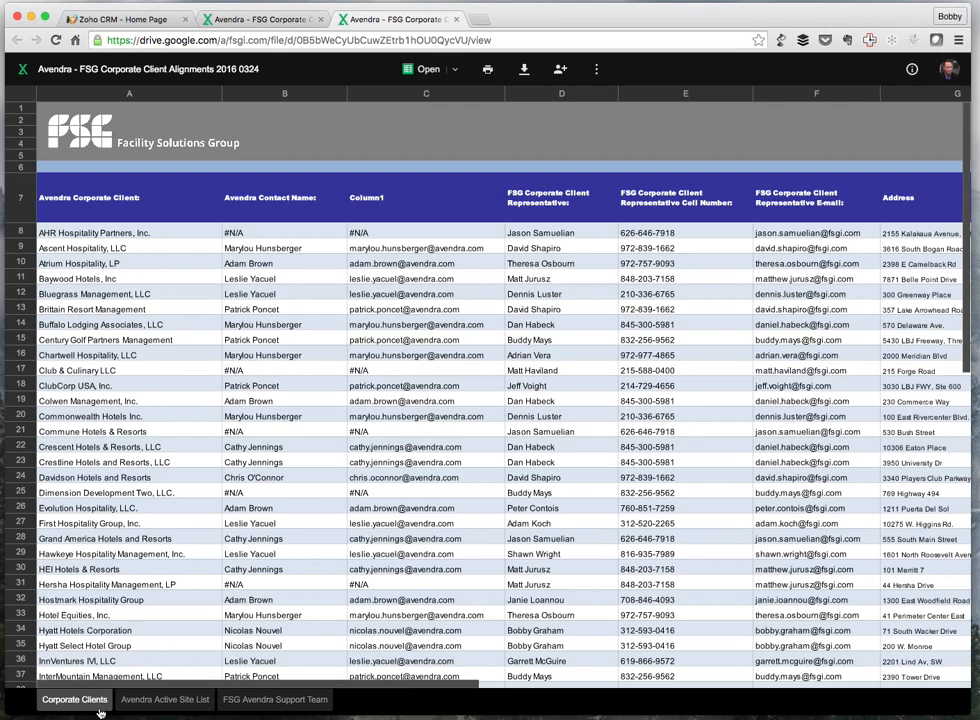
left_click(169, 707)
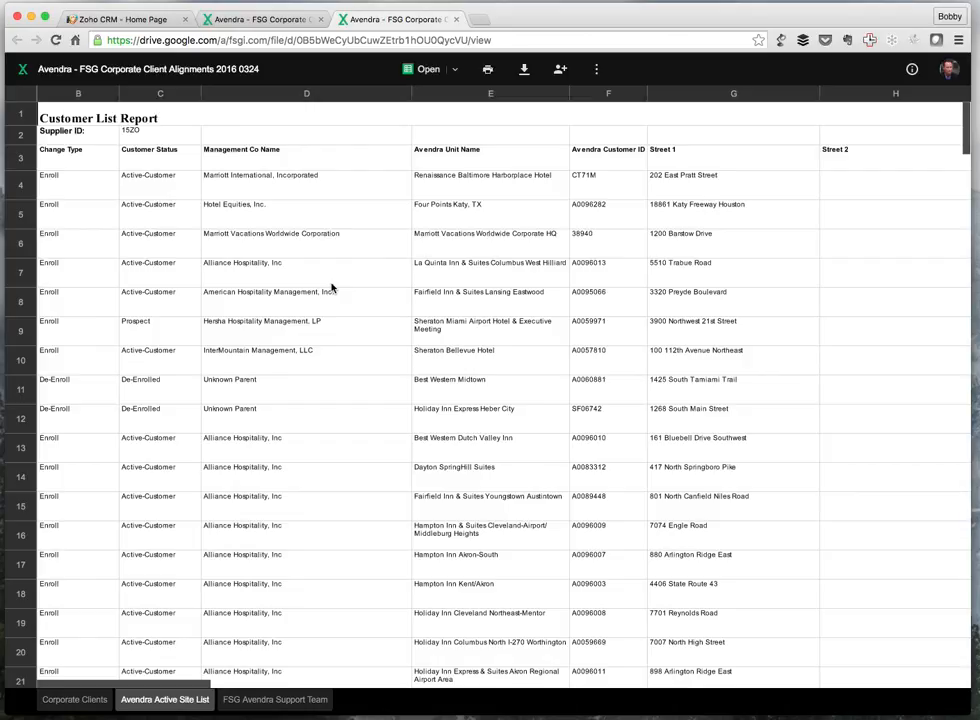
left_click_drag(307, 157, 598, 218)
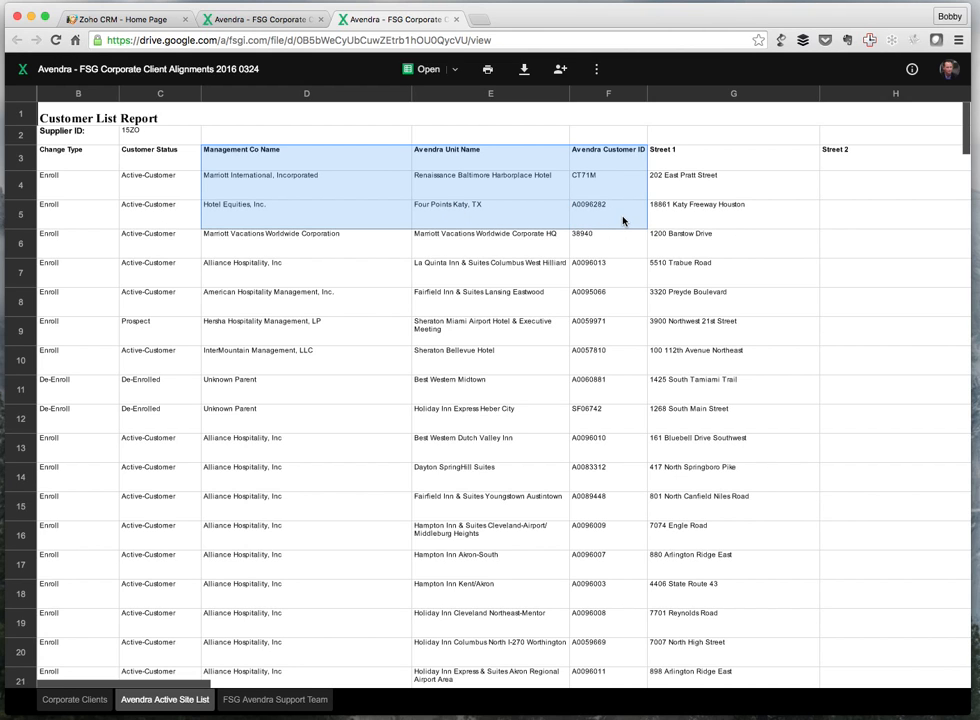
scroll(746, 188, "right", 5)
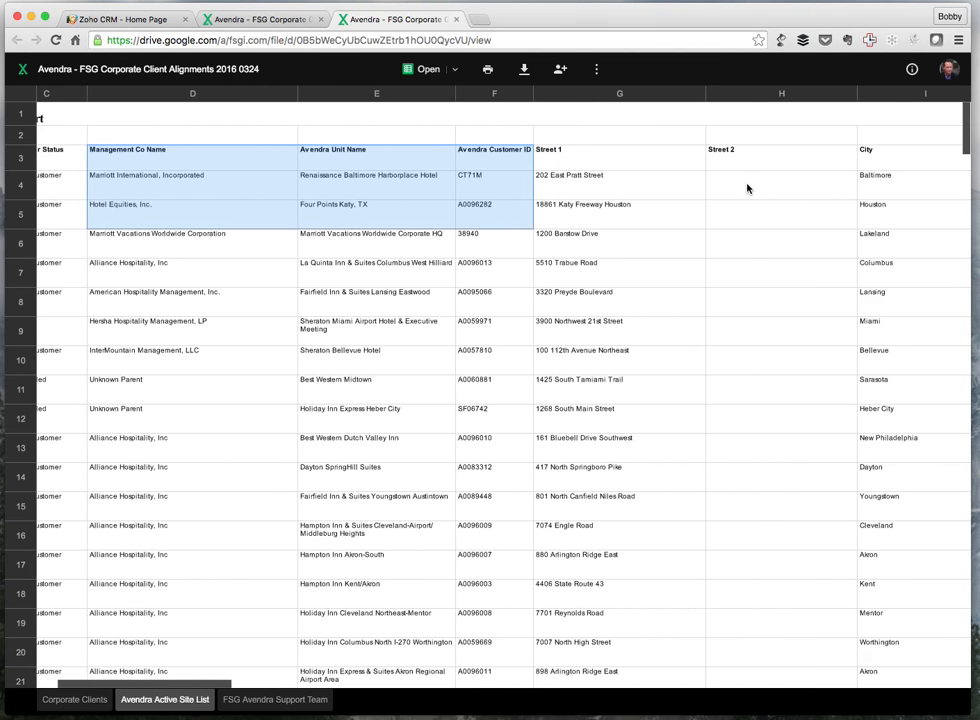
scroll(746, 188, "right", 10)
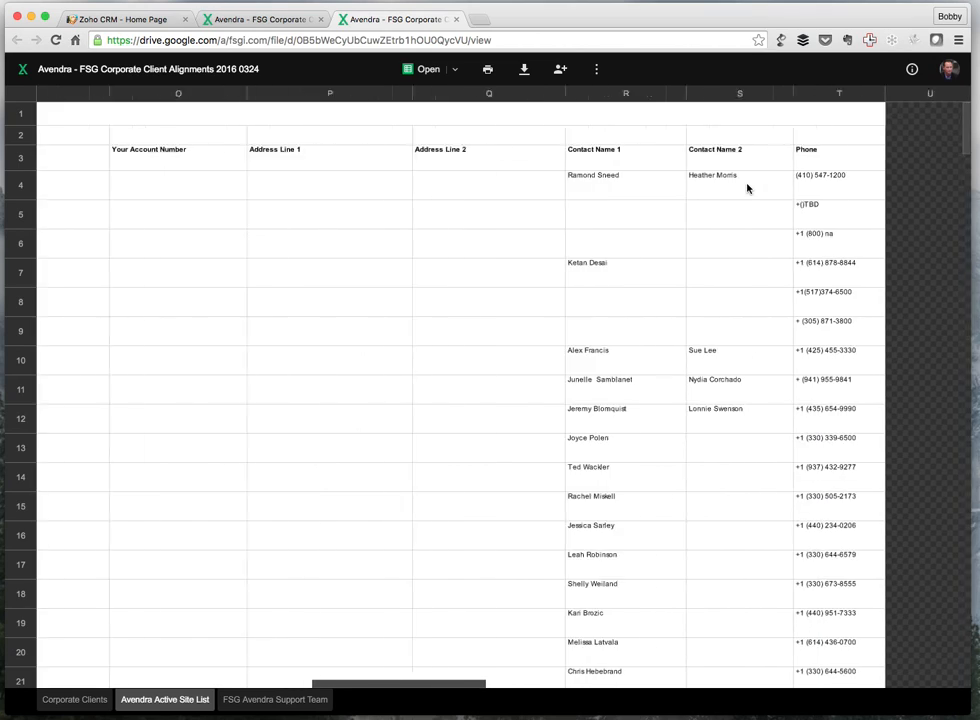
scroll(746, 188, "left", 10)
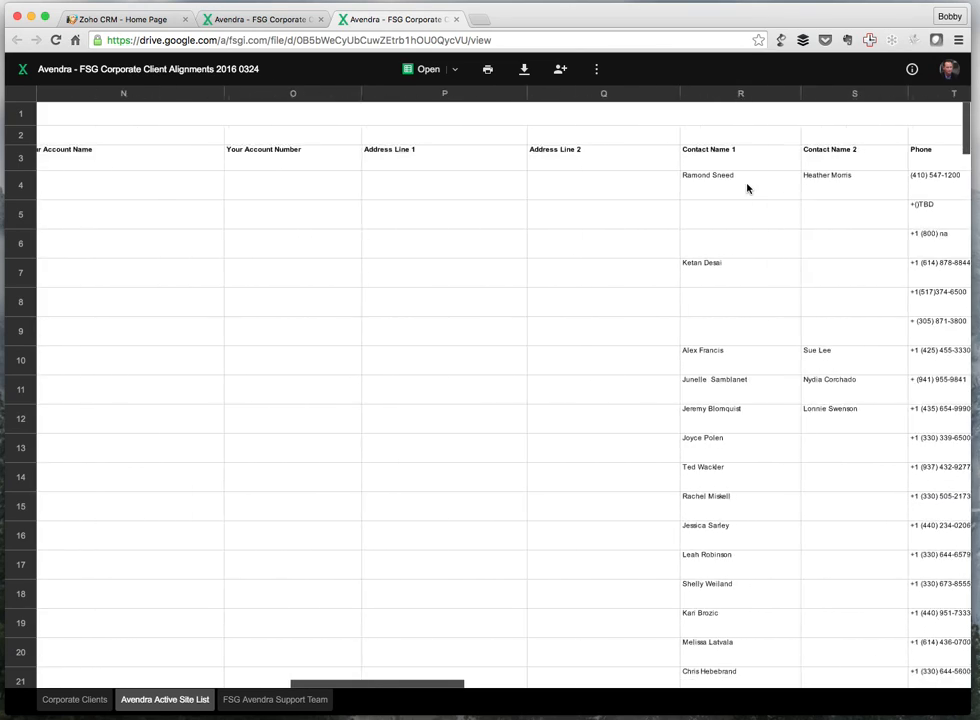
scroll(746, 188, "left", 8)
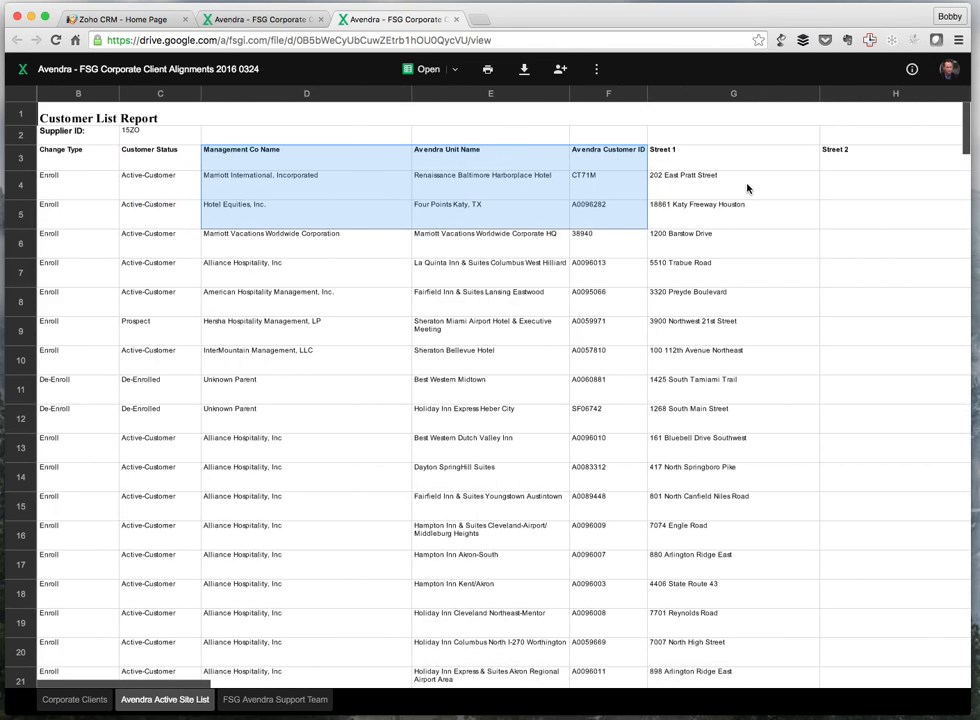
Step: Examine the Management Co Name, Avendra Unit Name and Avendra Customer ID columns in the Avendra Active Site List
left_click(348, 196)
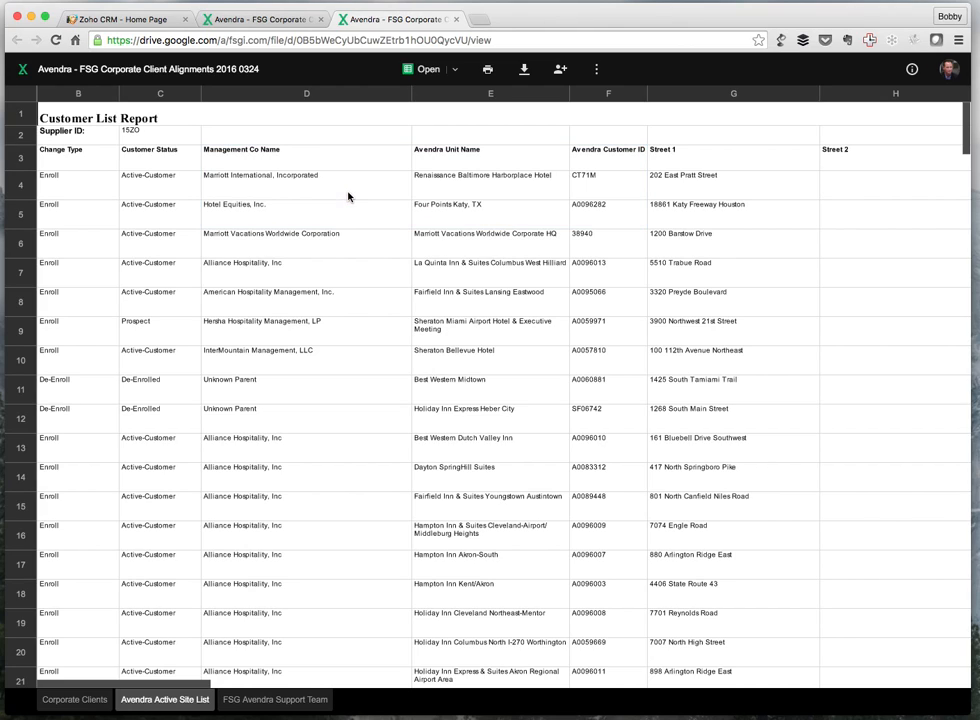
left_click_drag(265, 150, 624, 196)
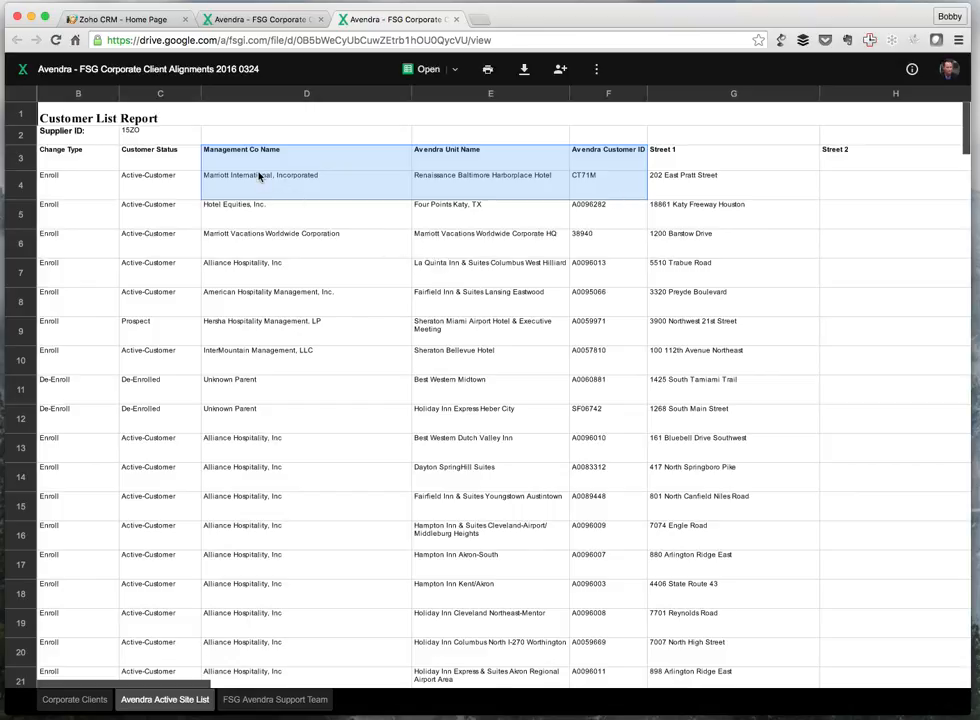
left_click_drag(262, 153, 595, 192)
left_click(440, 170)
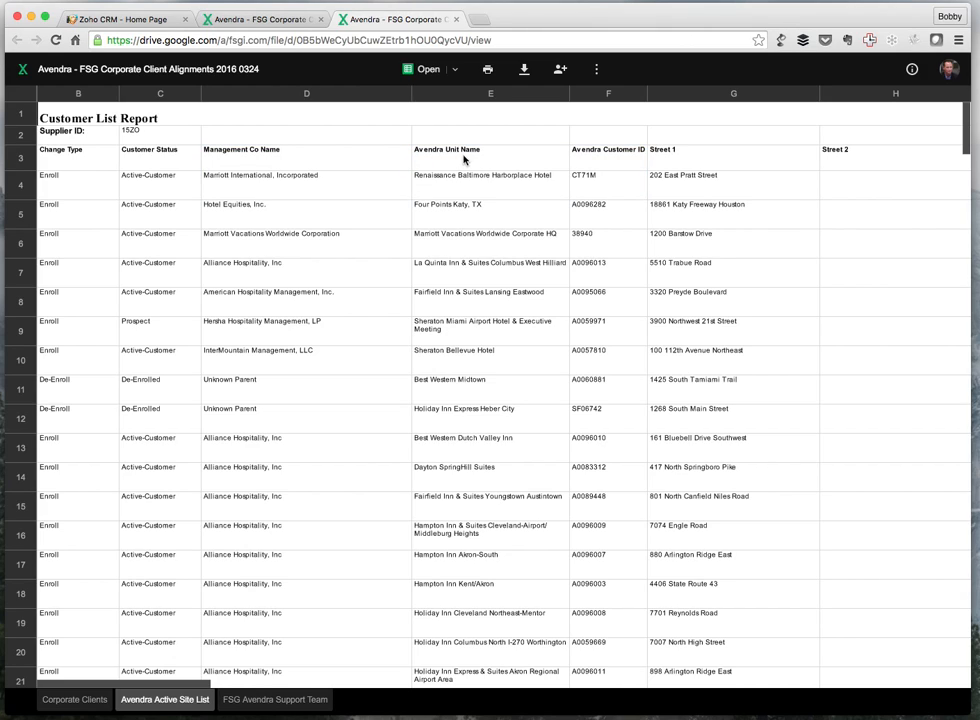
left_click_drag(337, 160, 585, 193)
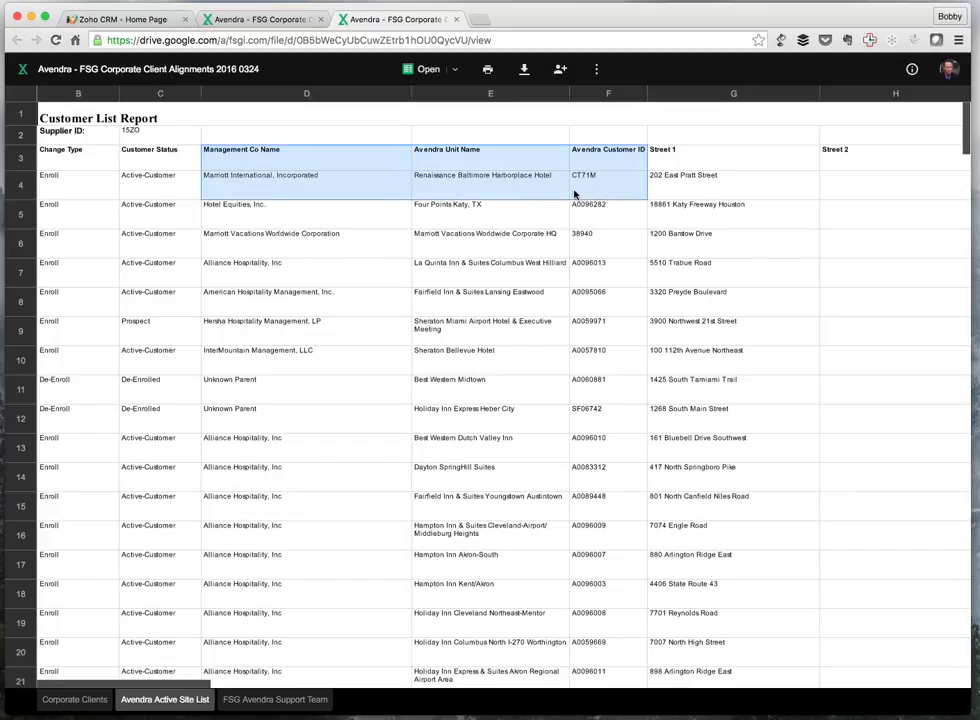
left_click_drag(273, 151, 610, 577)
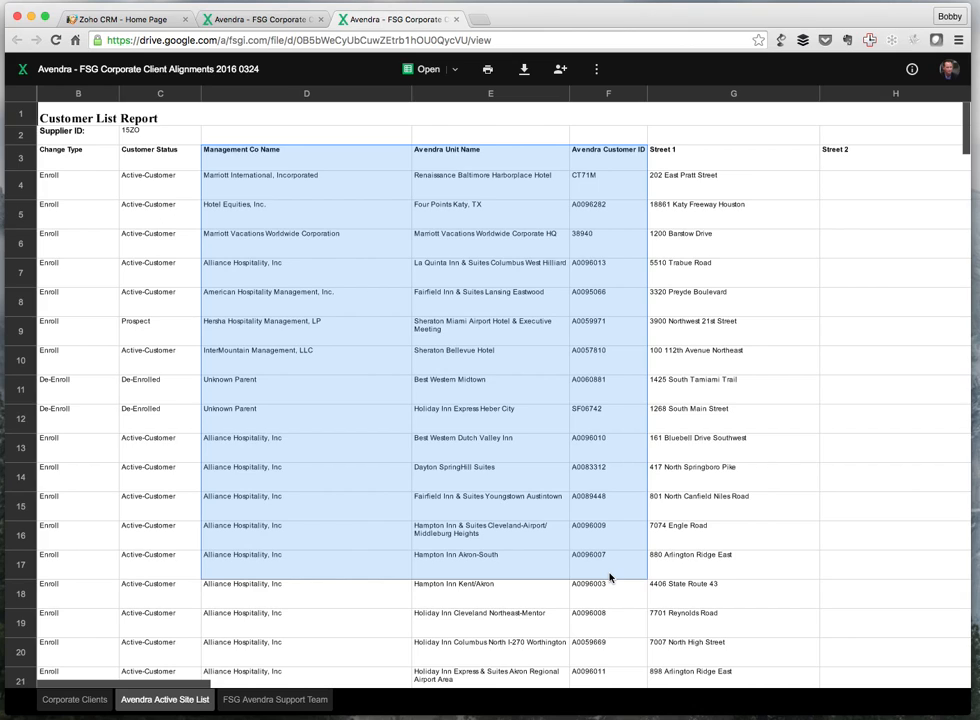
left_click(305, 290)
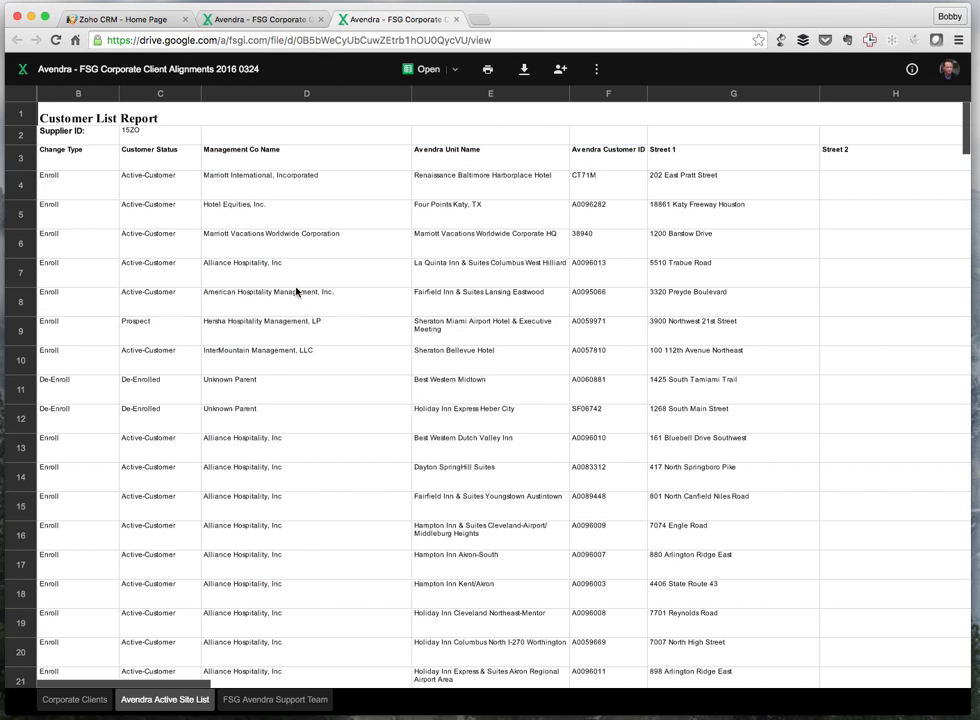
left_click(374, 191)
left_click_drag(390, 191, 589, 198)
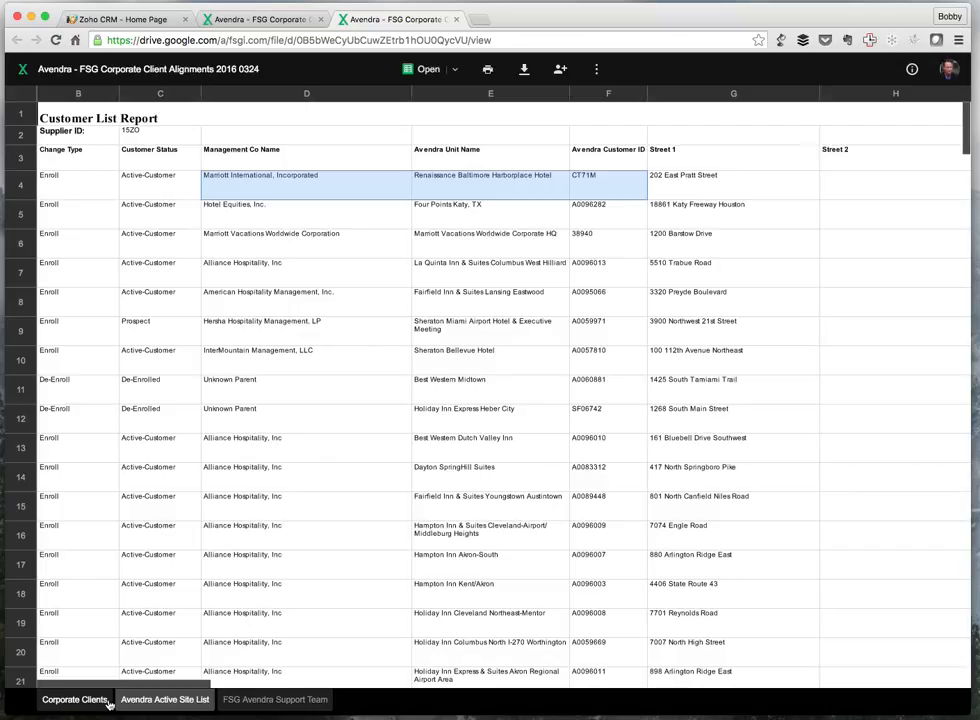
left_click(314, 193)
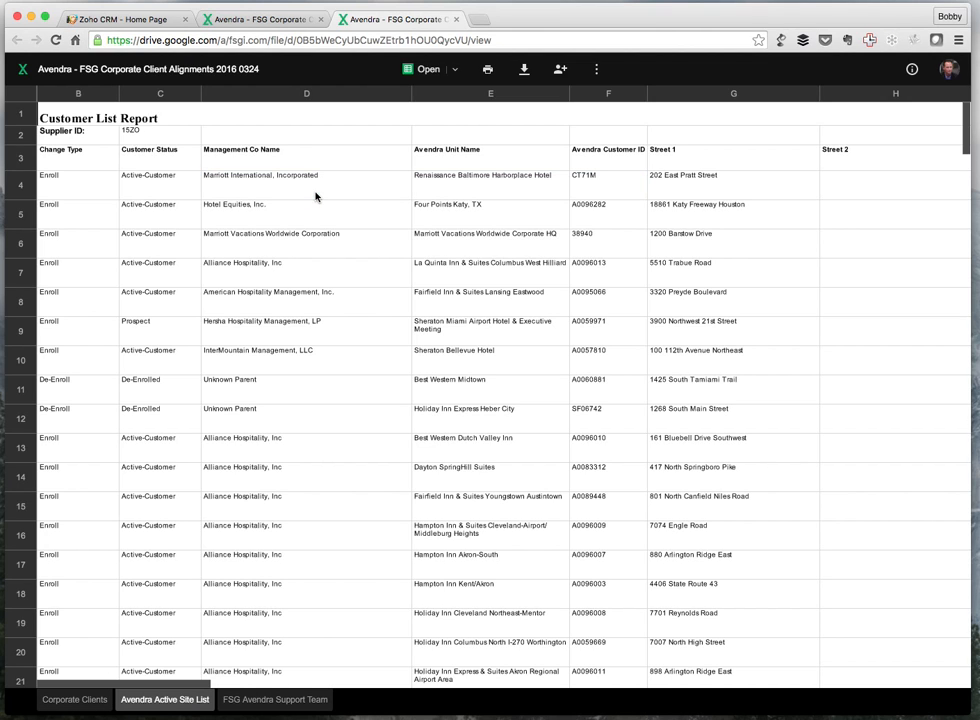
Step: Look through the Corporate Clients sheet down to the Marriott International, Incorporated row
left_click(74, 699)
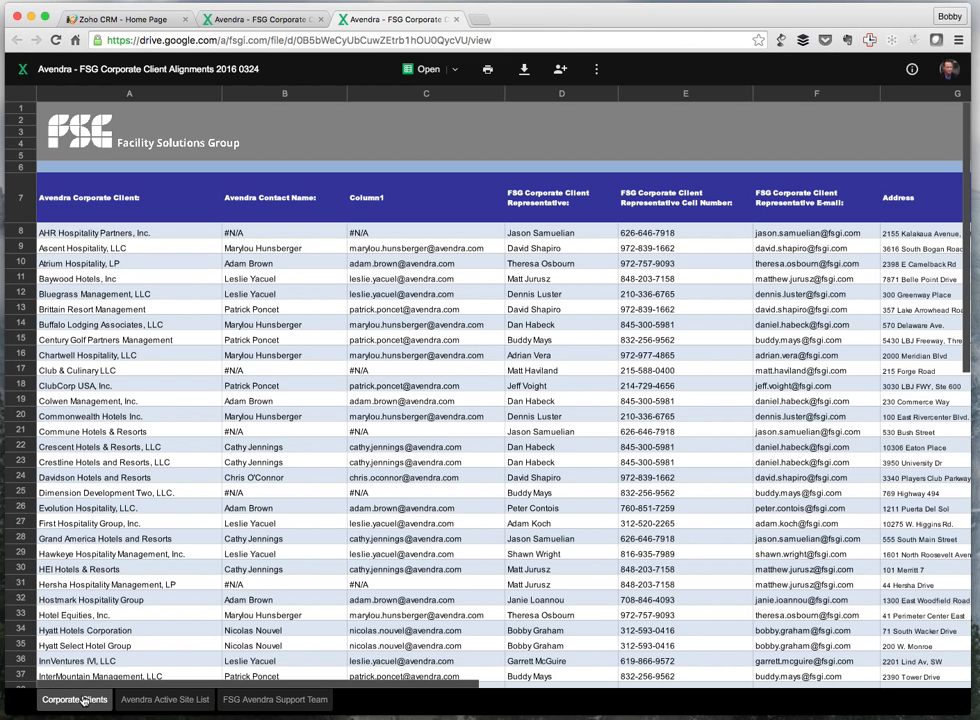
scroll(170, 400, "down", 6)
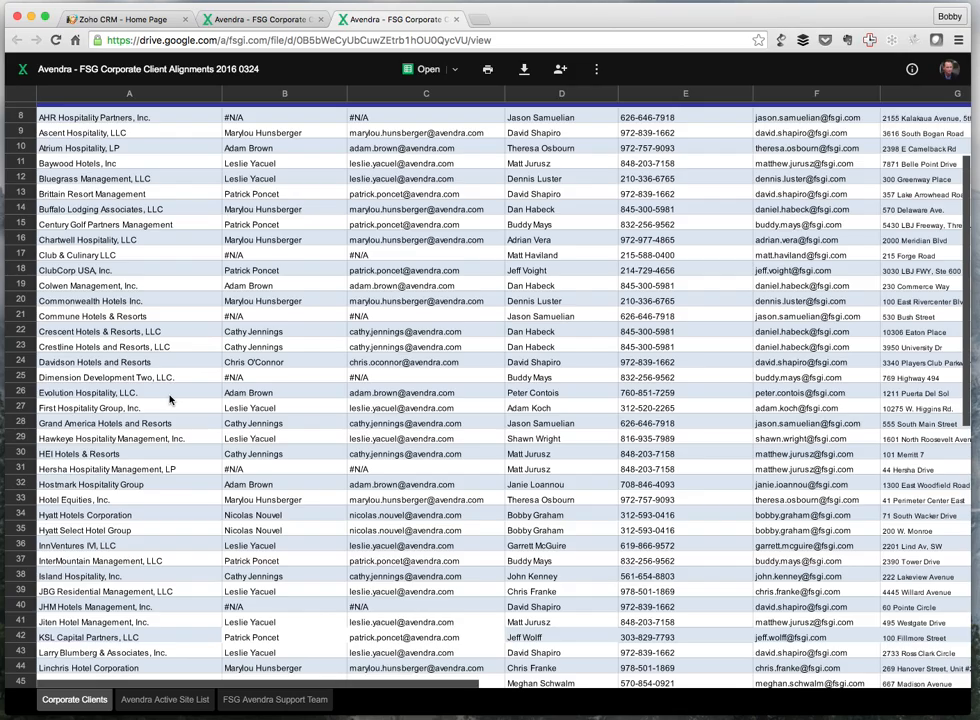
scroll(170, 400, "down", 1)
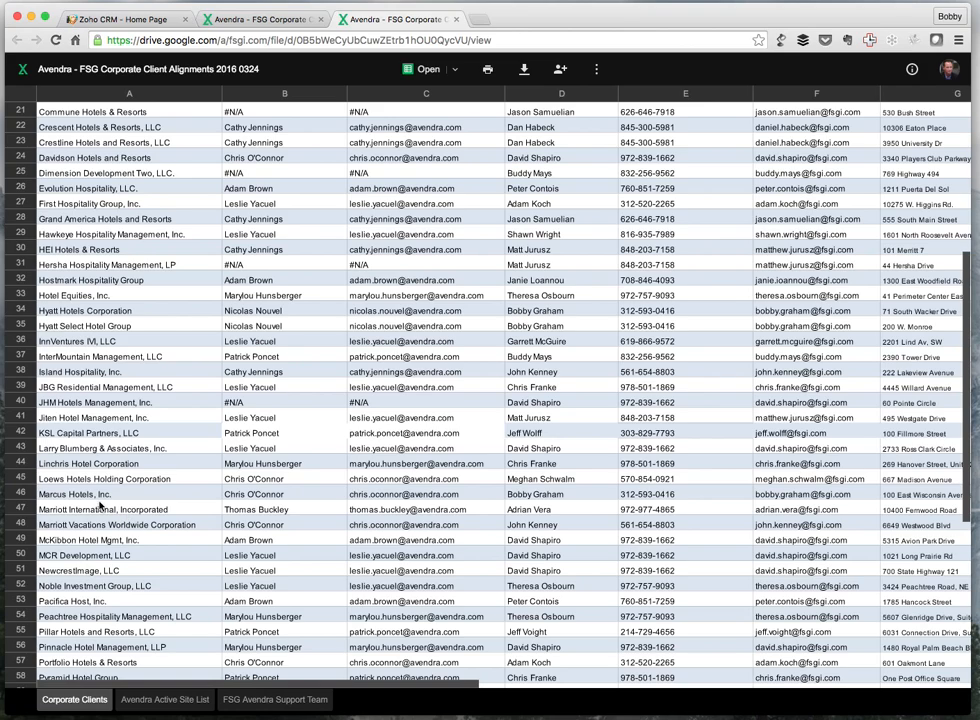
Step: Switch to Zoho CRM and set the Hyatt Regency Chicago lead's follow-up date to 03/31/2016
left_click(170, 21)
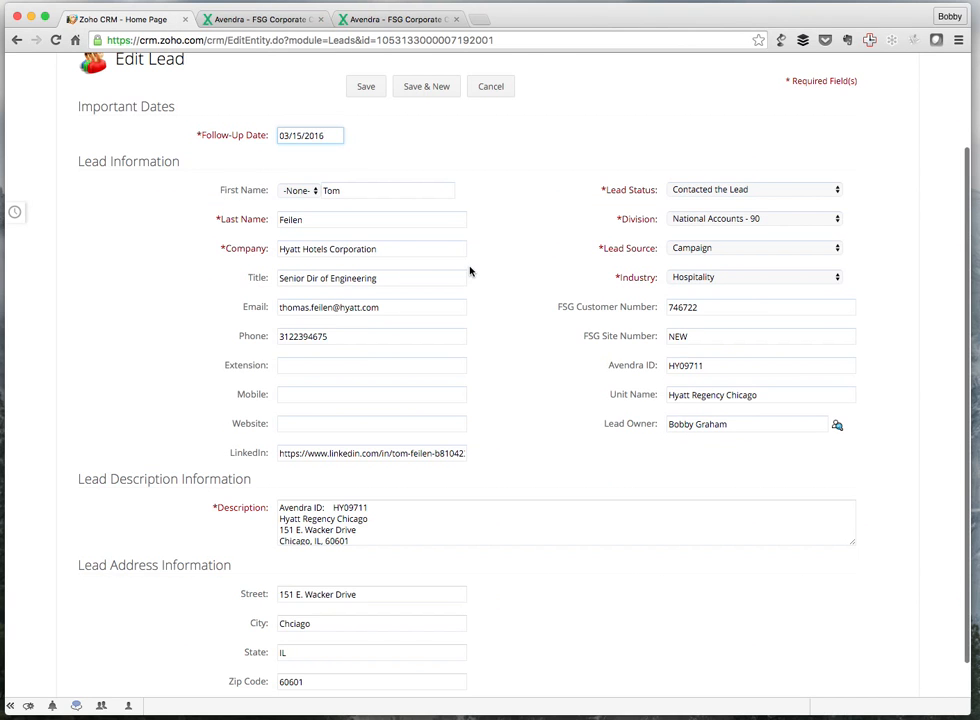
scroll(488, 256, "up", 2)
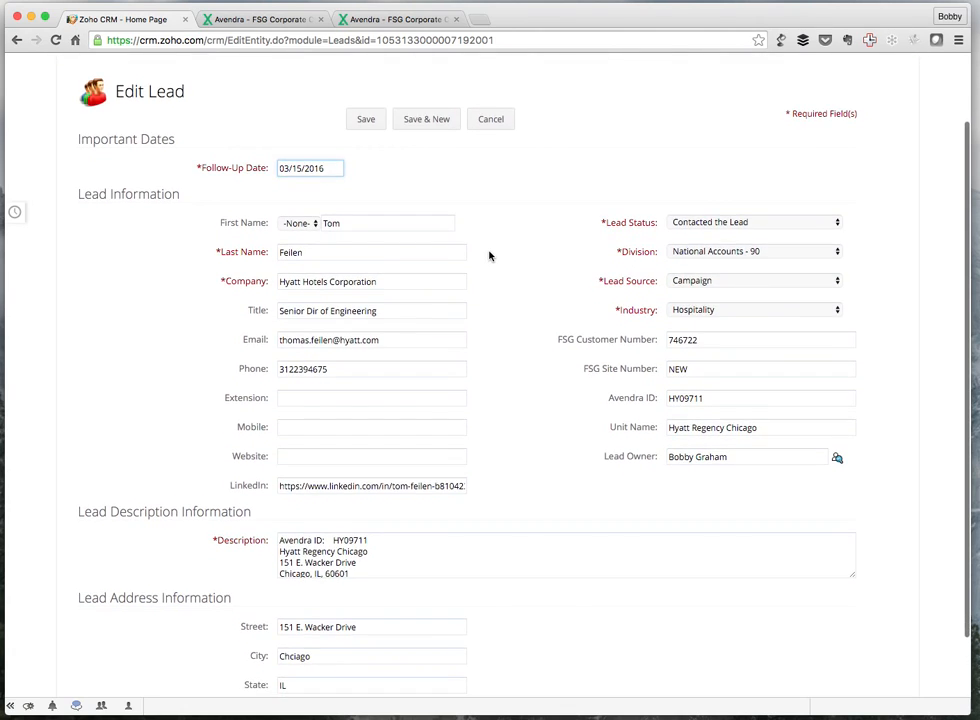
scroll(488, 256, "up", 3)
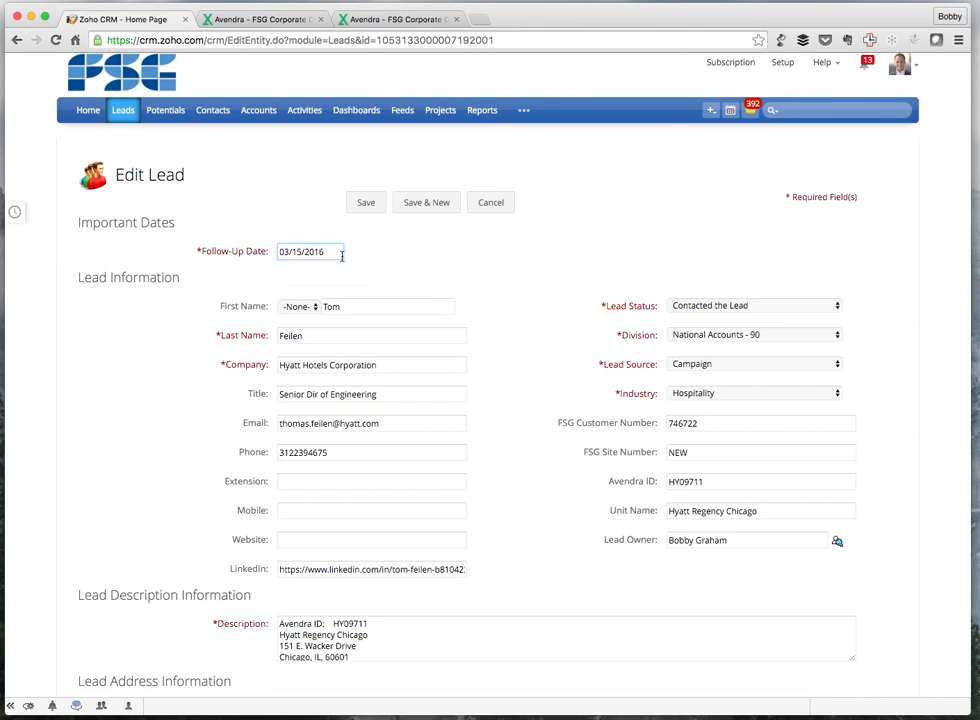
scroll(471, 264, "down", 2)
scroll(400, 230, "down", 1)
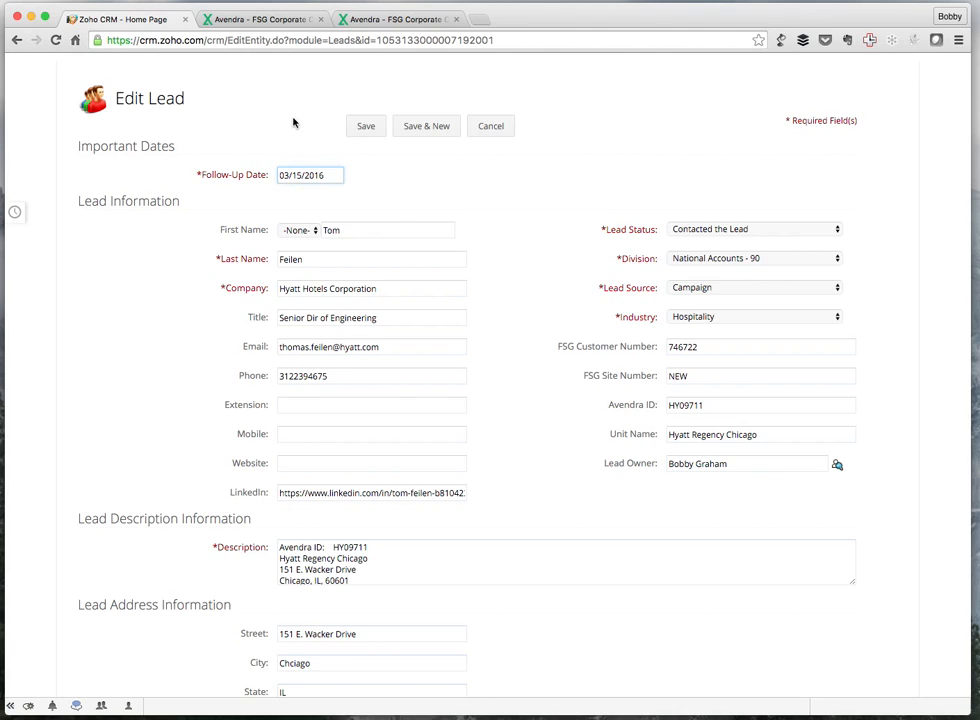
left_click(297, 172)
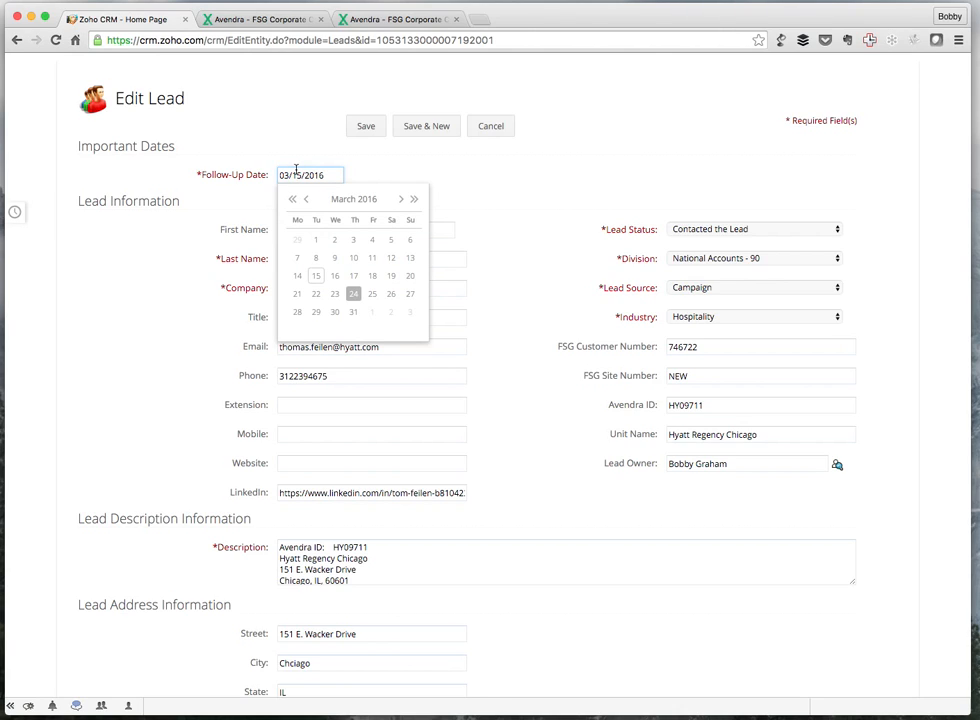
left_click(353, 311)
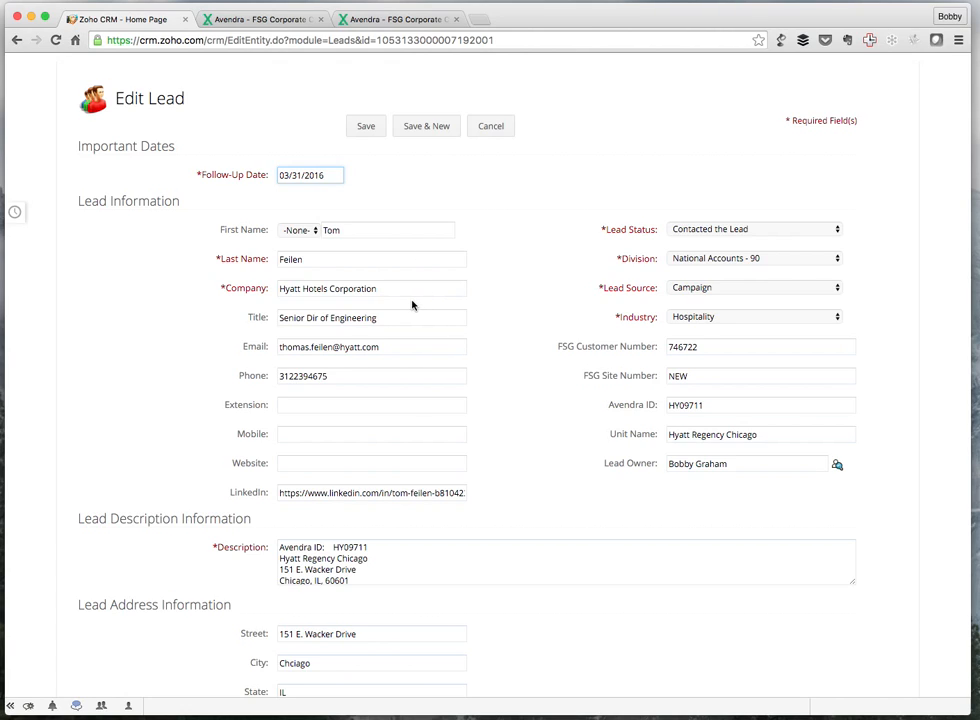
Step: Compare the lead's Company entry, Hyatt Hotels Corporation, with the Avendra Active Site List and return to the lead form
left_click_drag(378, 288, 281, 287)
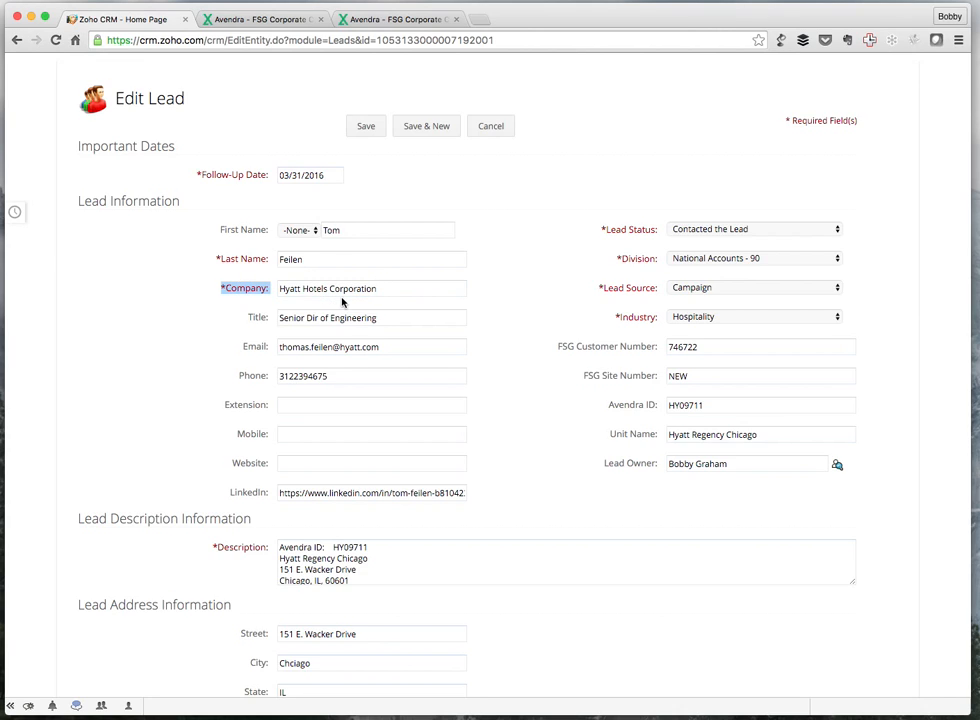
left_click(257, 310)
left_click_drag(394, 288, 256, 288)
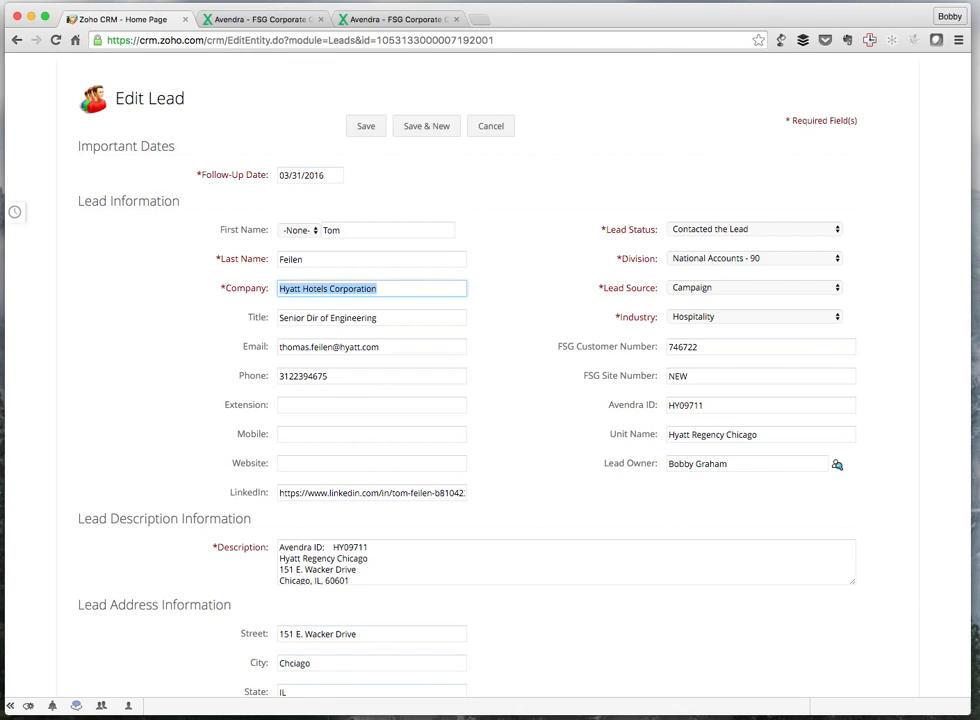
left_click(409, 17)
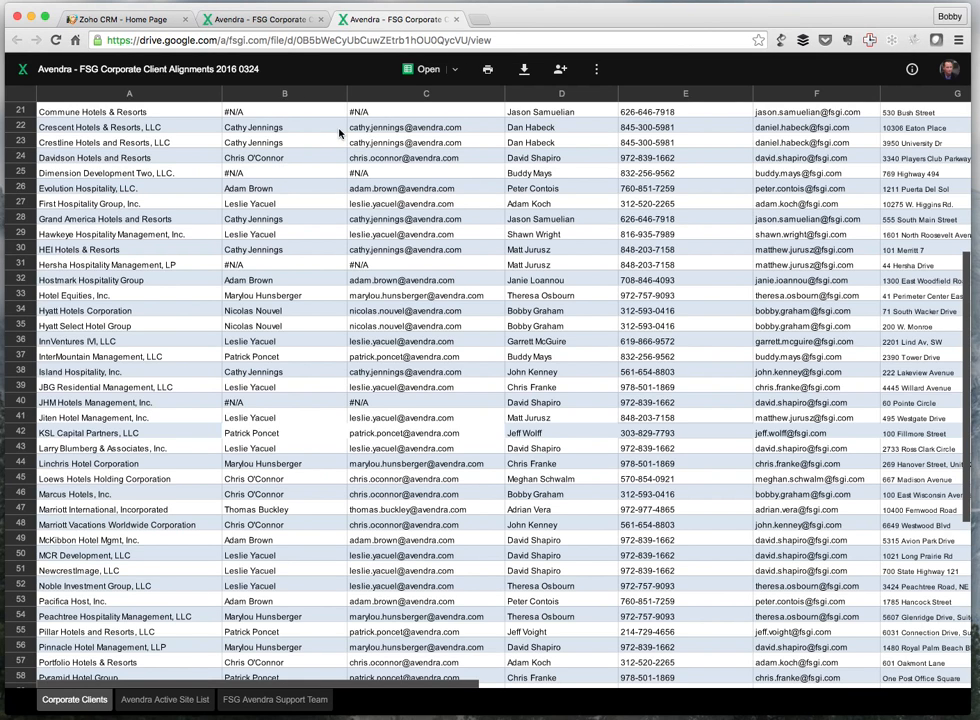
left_click(164, 700)
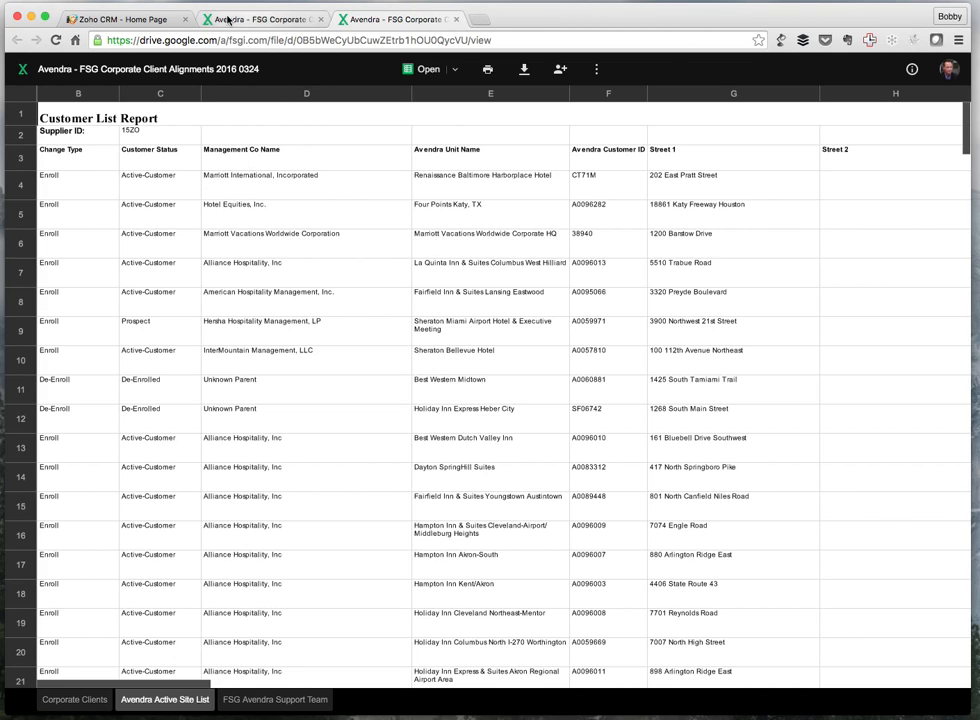
left_click(140, 20)
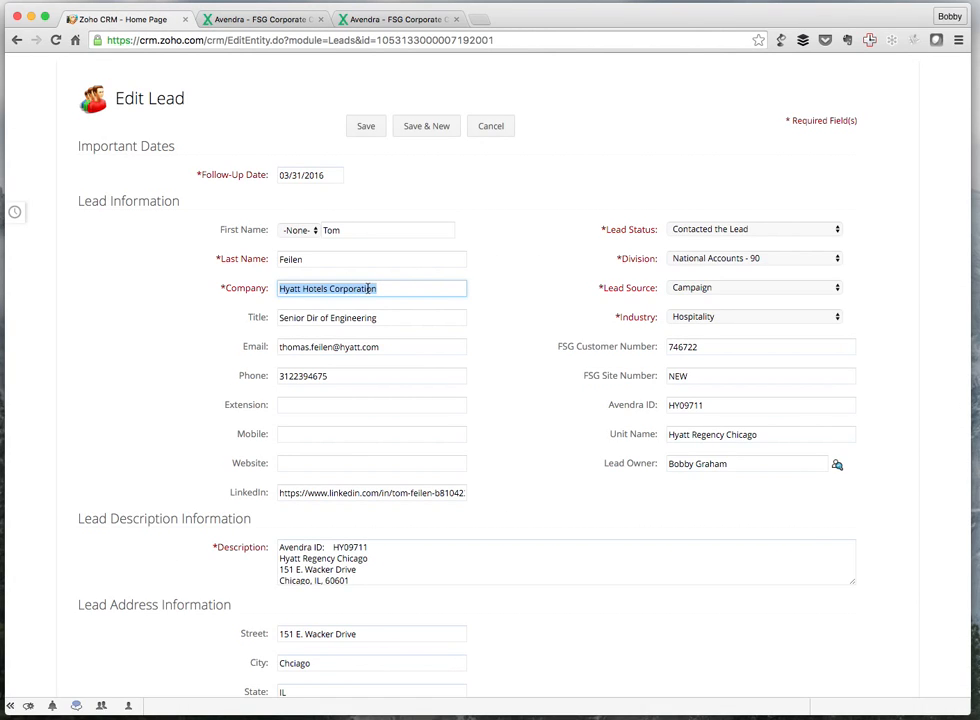
left_click(401, 287)
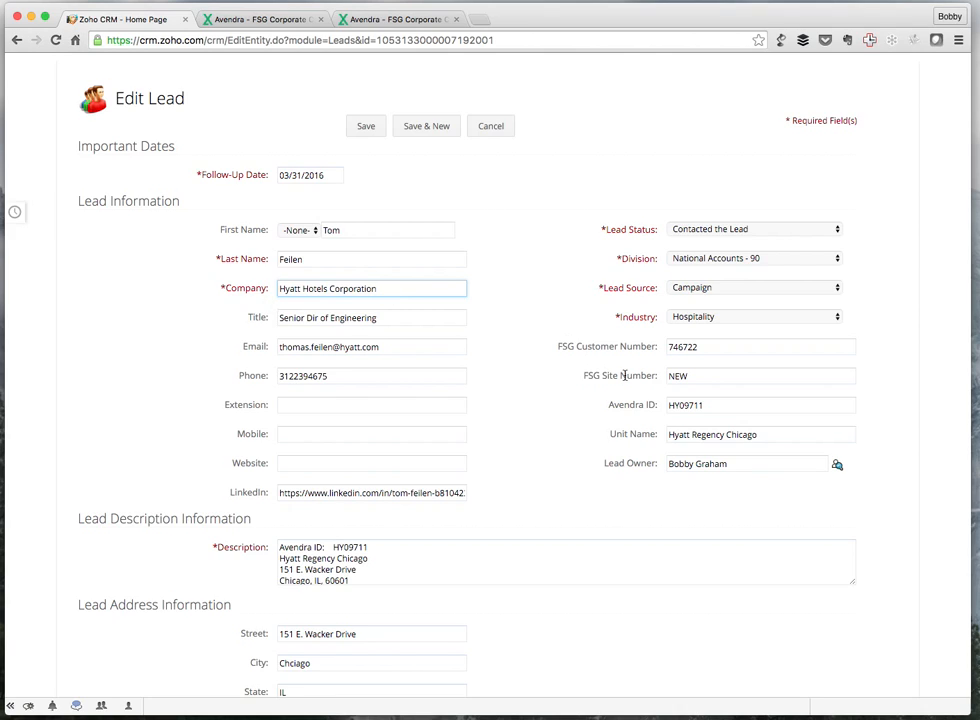
Step: Check the lead's Unit Name against the Management Co Name and Avendra Unit Name columns of the Avendra Active Site List
left_click(767, 437)
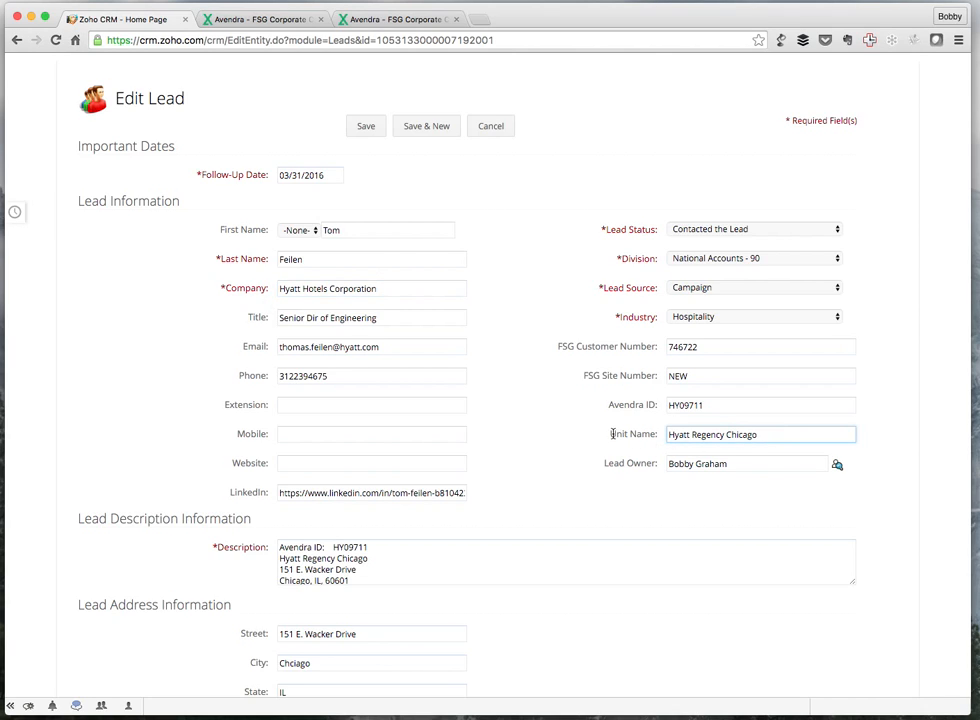
left_click_drag(609, 434, 670, 435)
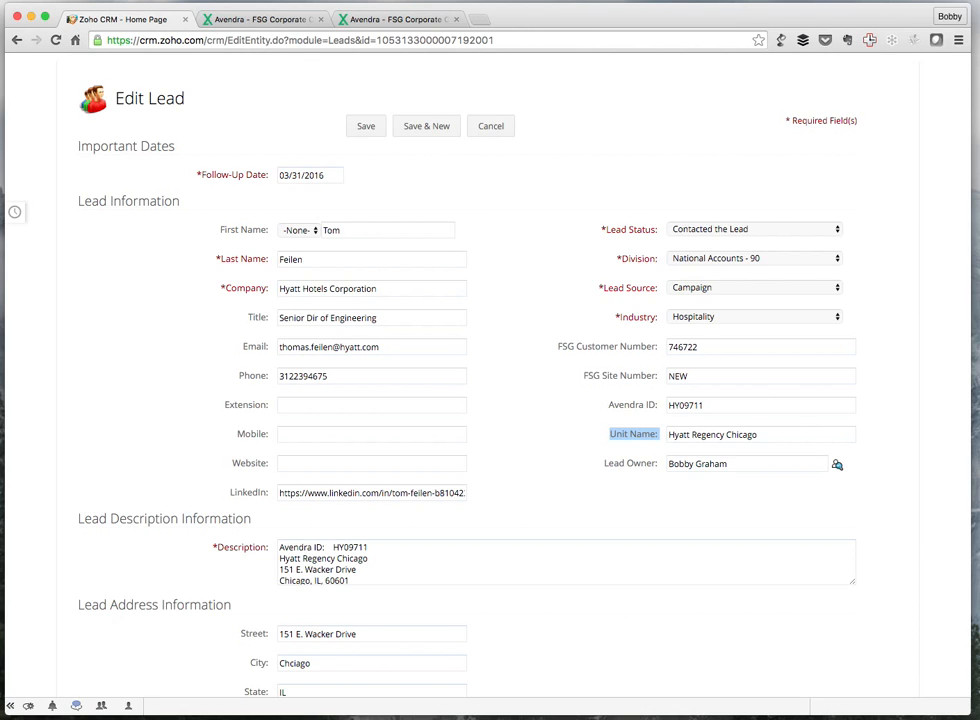
left_click(370, 19)
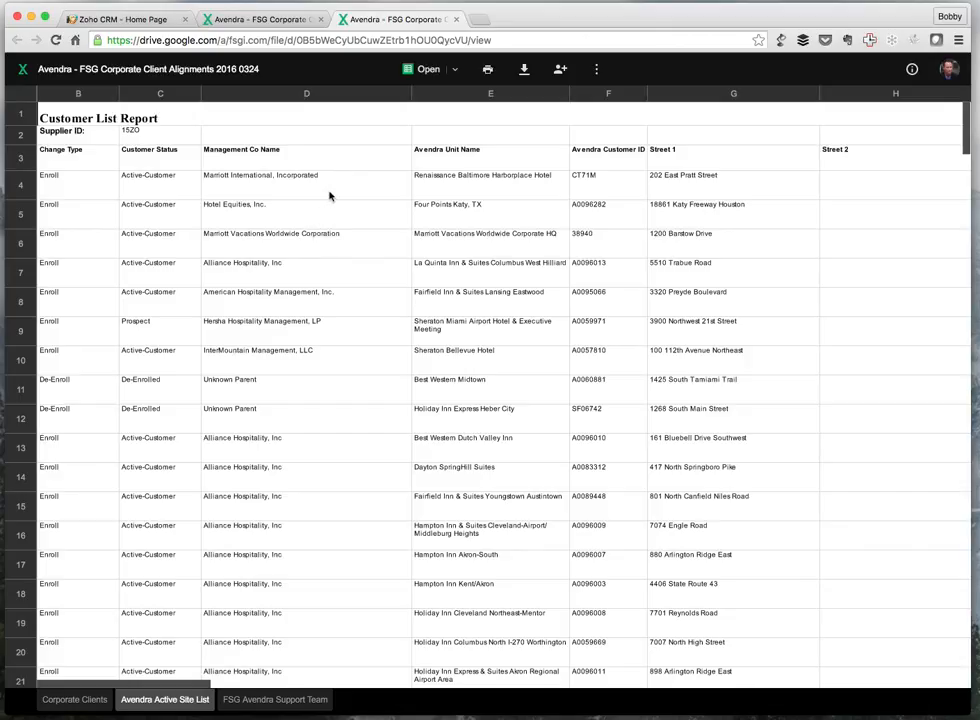
left_click_drag(300, 150, 473, 191)
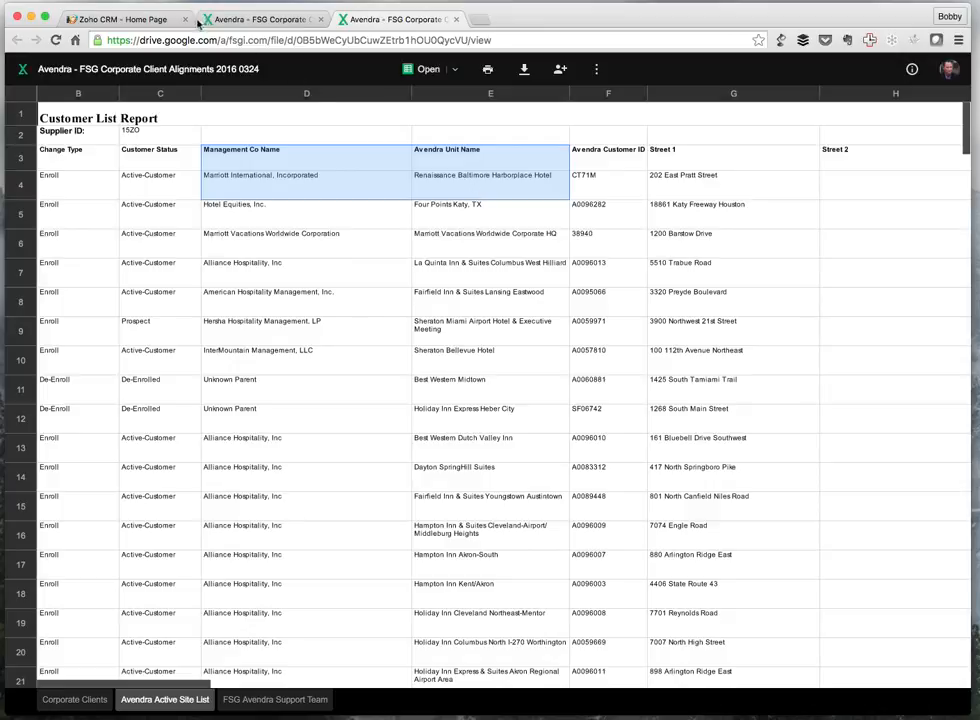
left_click(148, 19)
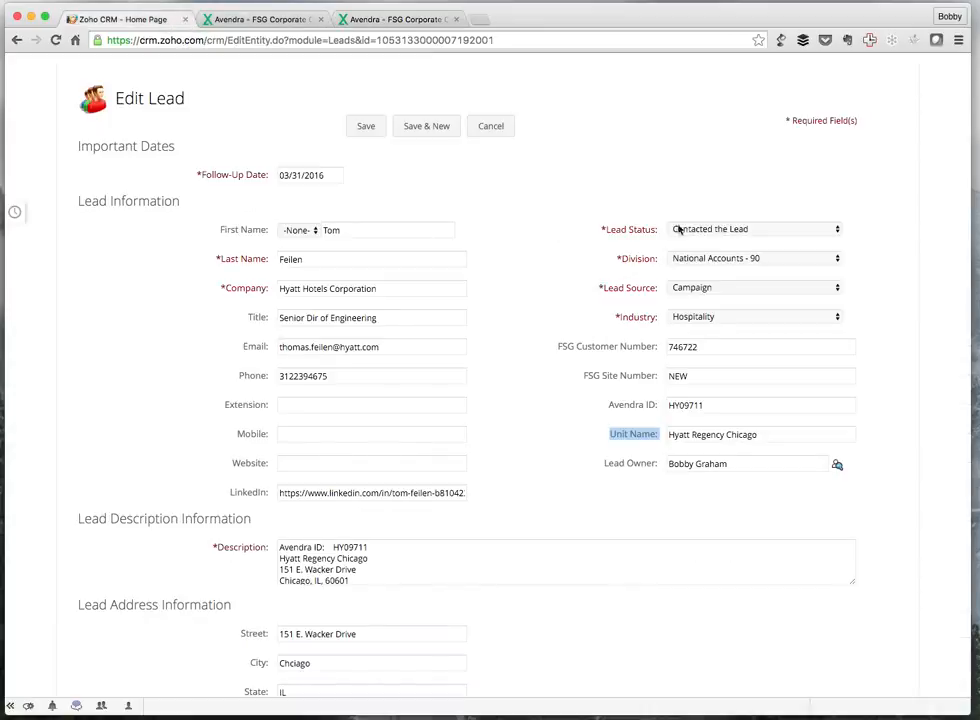
Step: Examine the lead's Avendra ID, FSG Site Number and FSG Customer Number entries on the edit form
left_click(638, 423)
left_click(704, 405)
left_click_drag(722, 405, 631, 404)
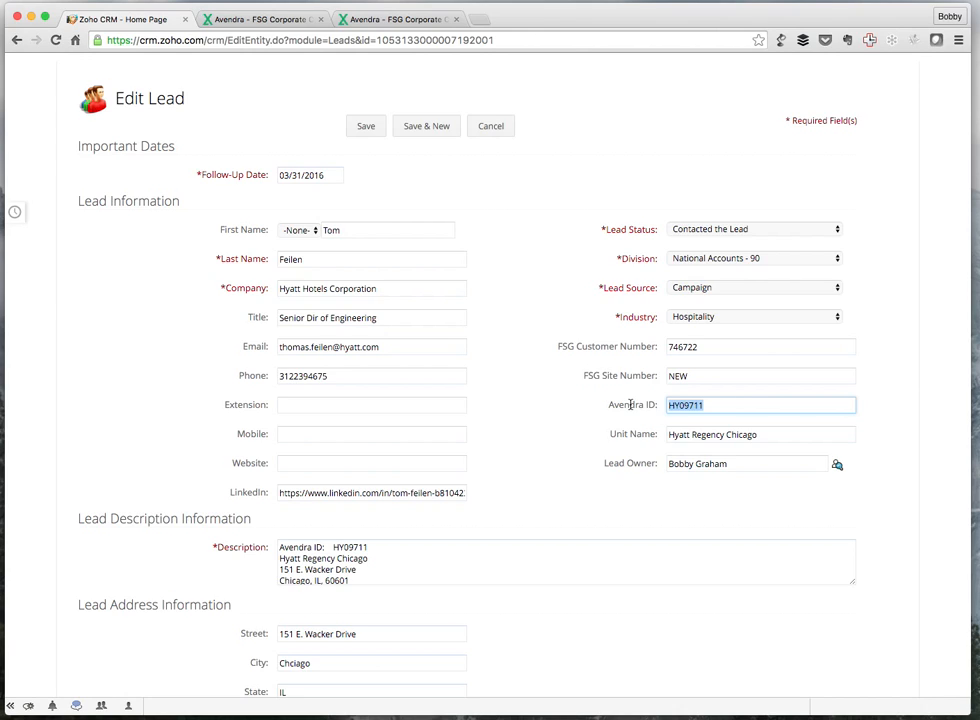
left_click(631, 404)
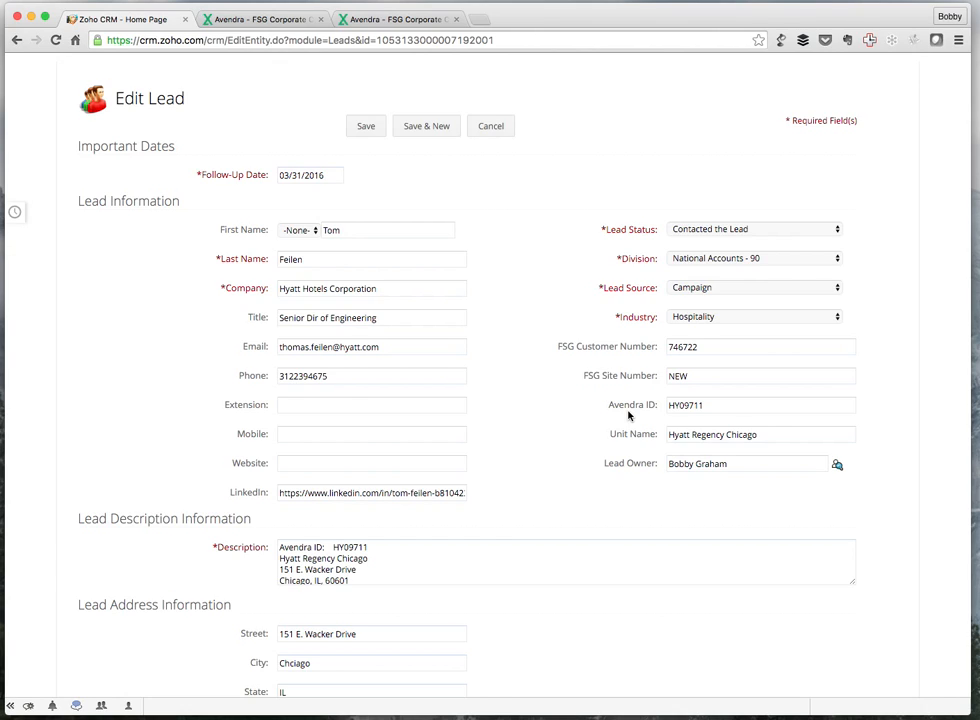
left_click_drag(708, 376, 639, 375)
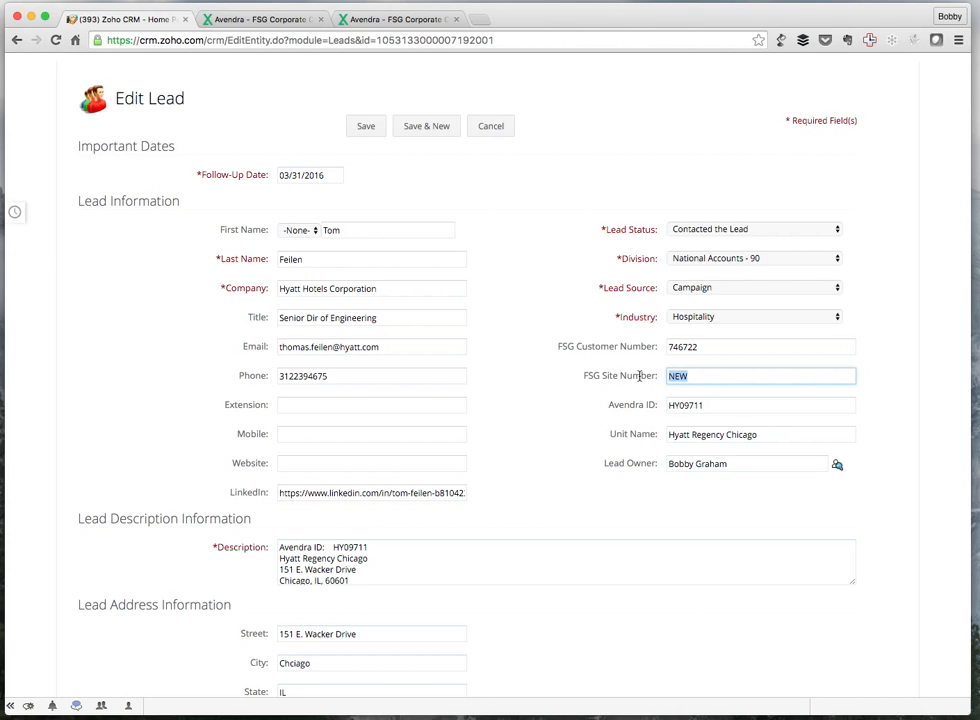
left_click_drag(732, 345, 665, 347)
left_click_drag(558, 347, 752, 365)
left_click(742, 373)
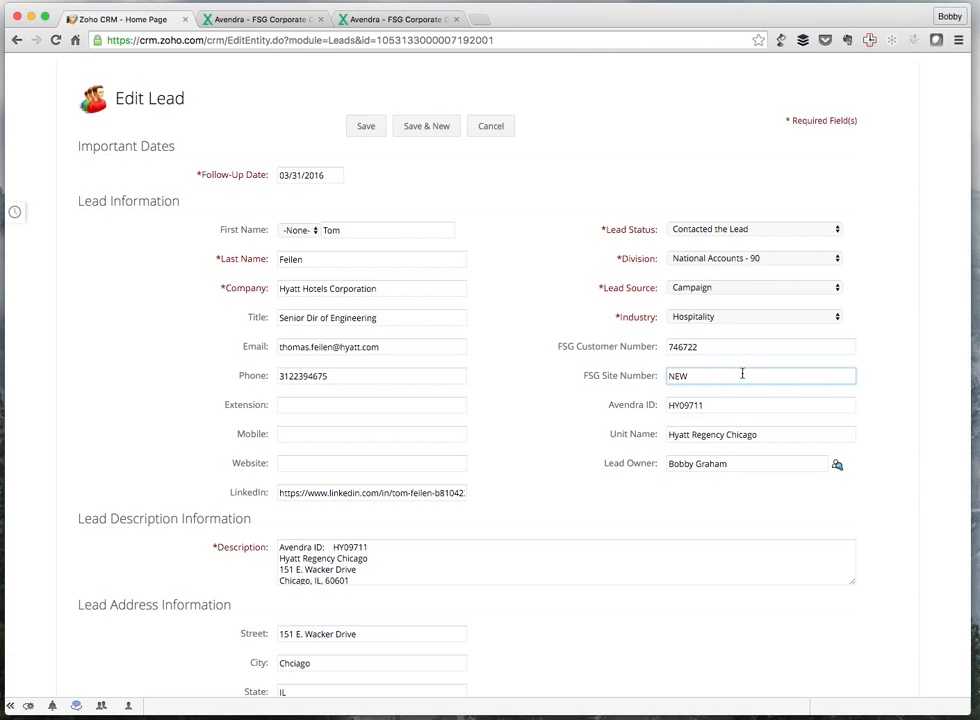
Step: Read through the lead's description and address information, and save the lead
left_click(398, 567)
scroll(398, 567, "up", 1)
scroll(398, 567, "down", 1)
scroll(398, 567, "down", 2)
scroll(234, 597, "down", 3)
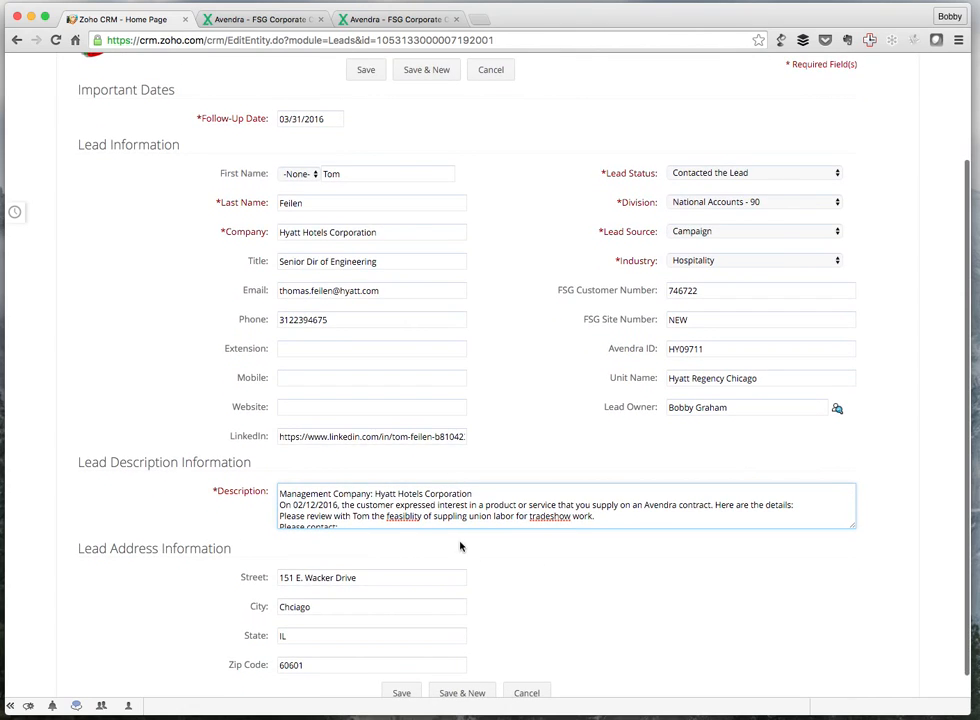
scroll(474, 524, "down", 4)
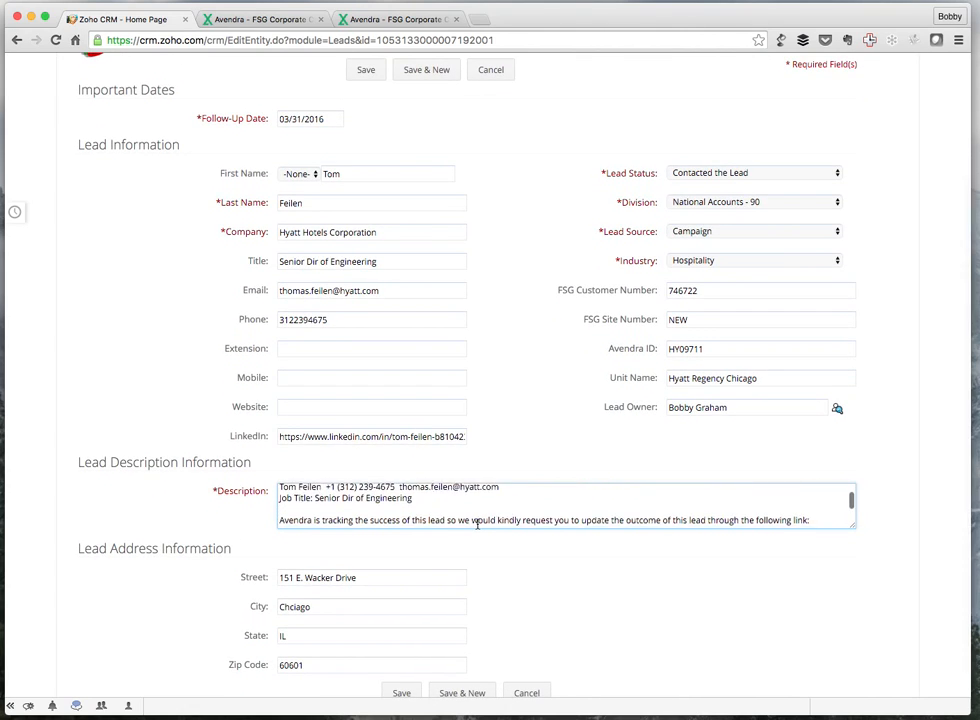
scroll(477, 524, "down", 3)
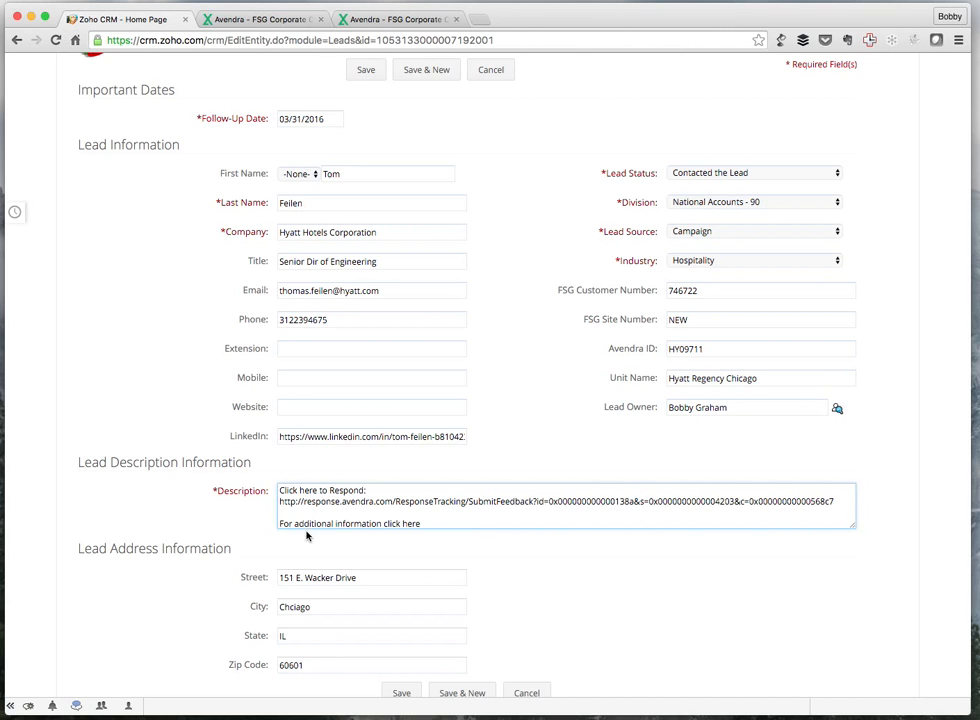
scroll(247, 532, "down", 2)
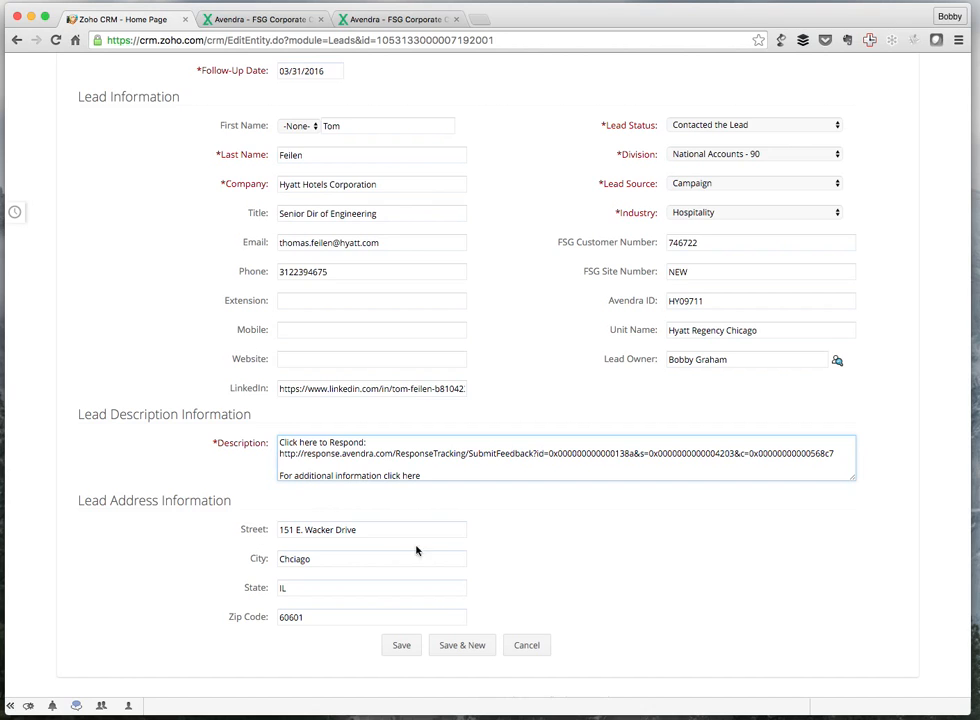
scroll(588, 448, "up", 6)
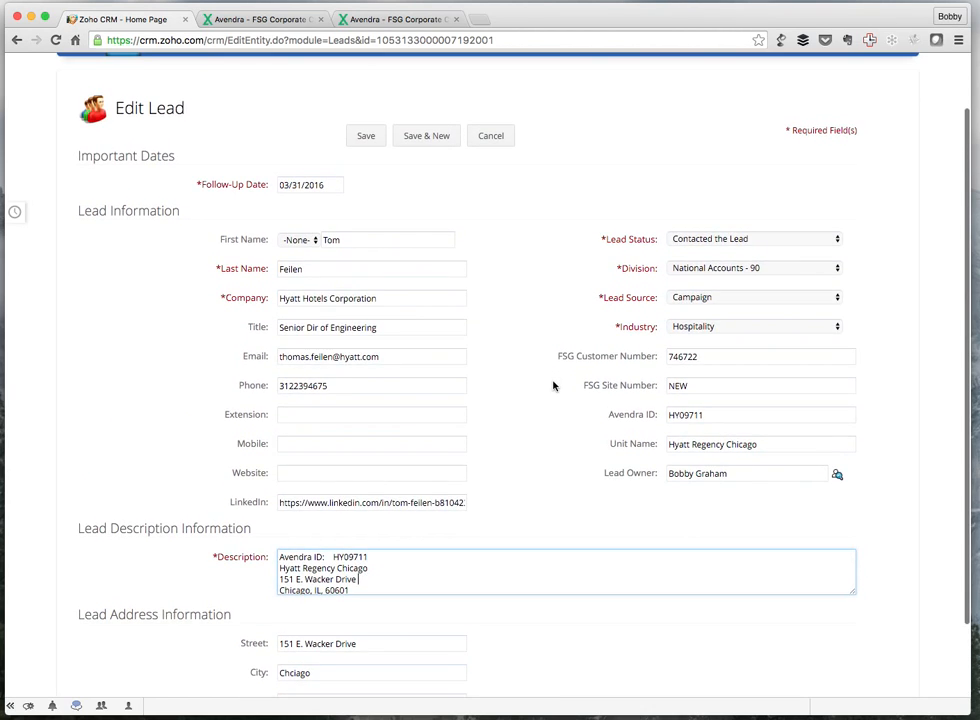
scroll(555, 380, "down", 3)
scroll(164, 431, "down", 2)
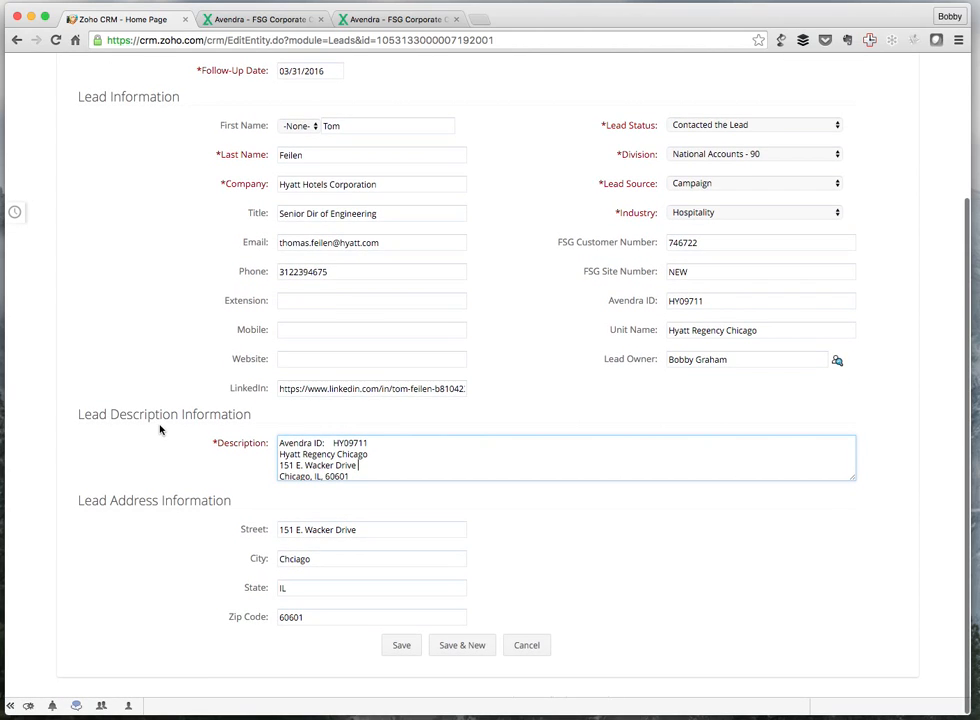
left_click(406, 651)
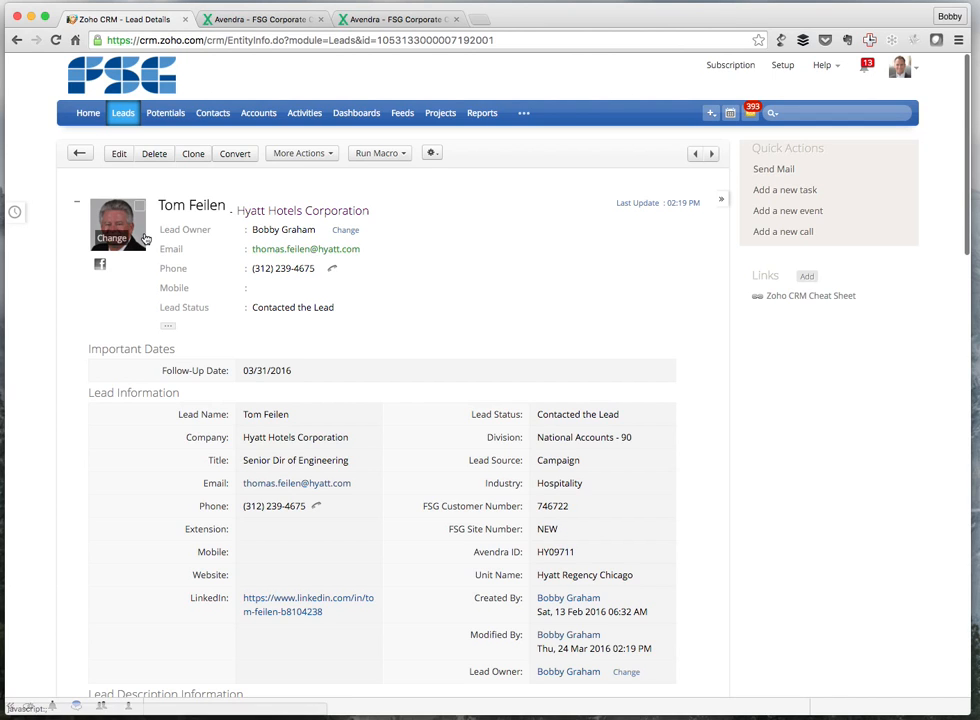
Step: Add the Avendra campaign to the lead with the status New
scroll(133, 280, "down", 7)
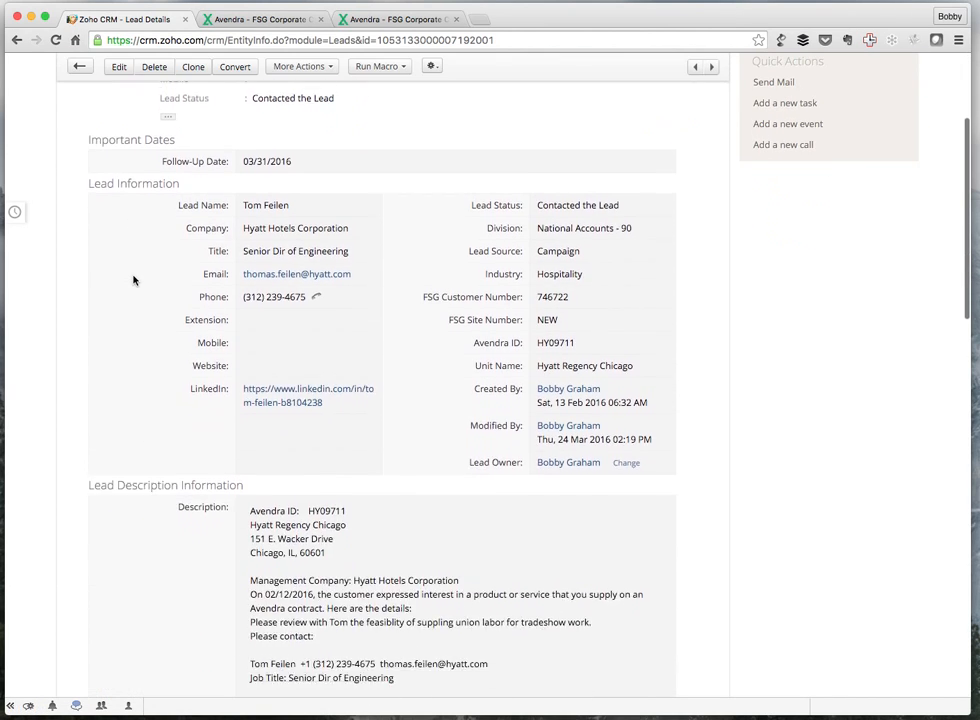
scroll(133, 280, "down", 10)
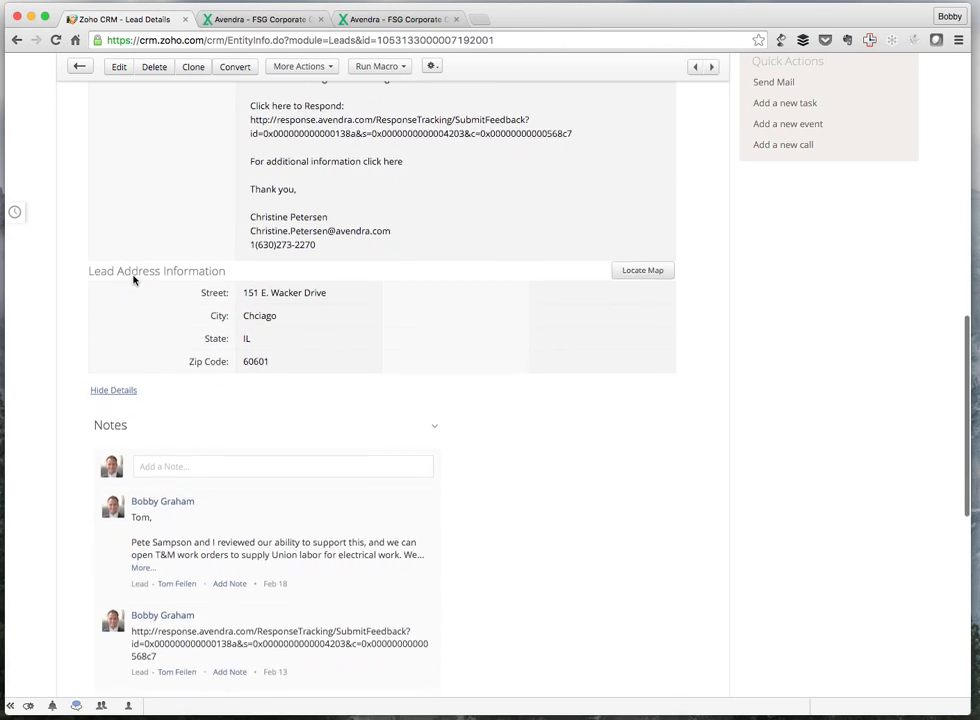
scroll(133, 280, "down", 5)
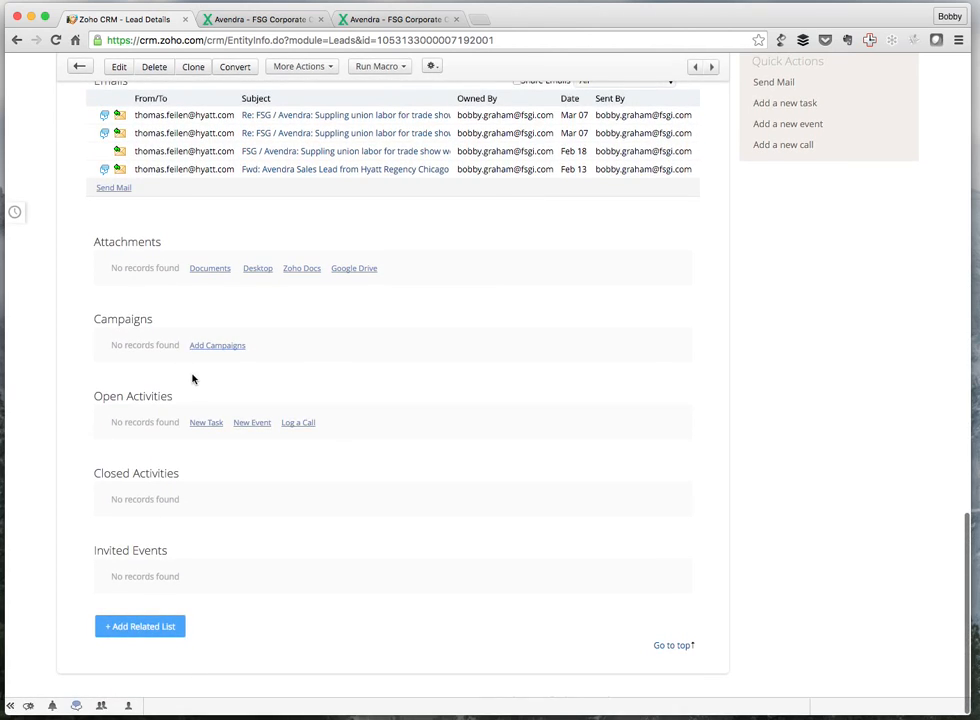
left_click(98, 320)
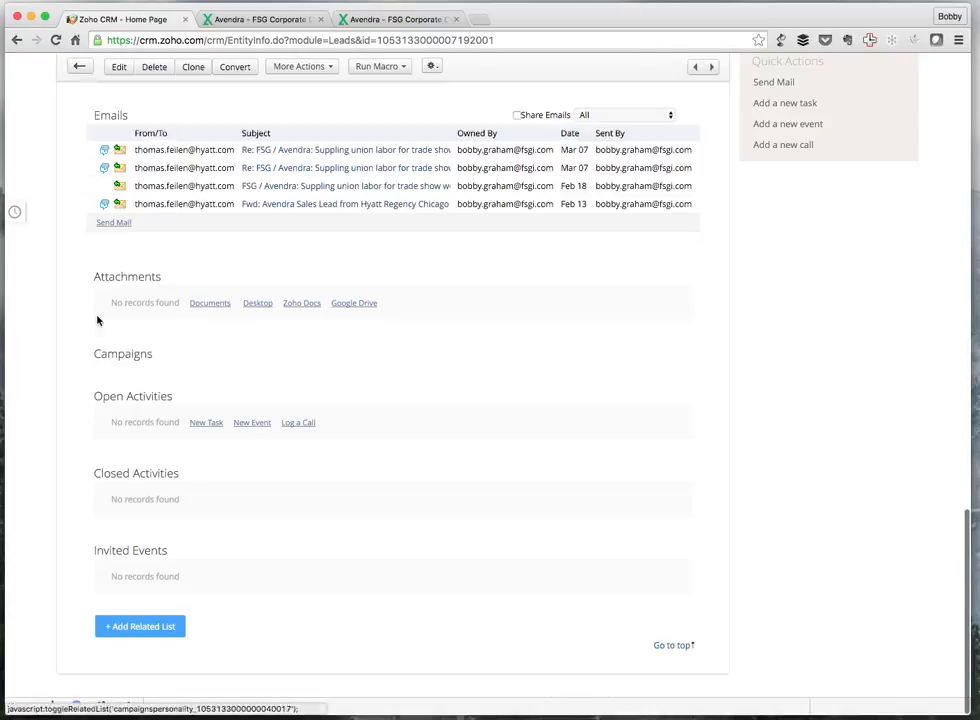
left_click(132, 358)
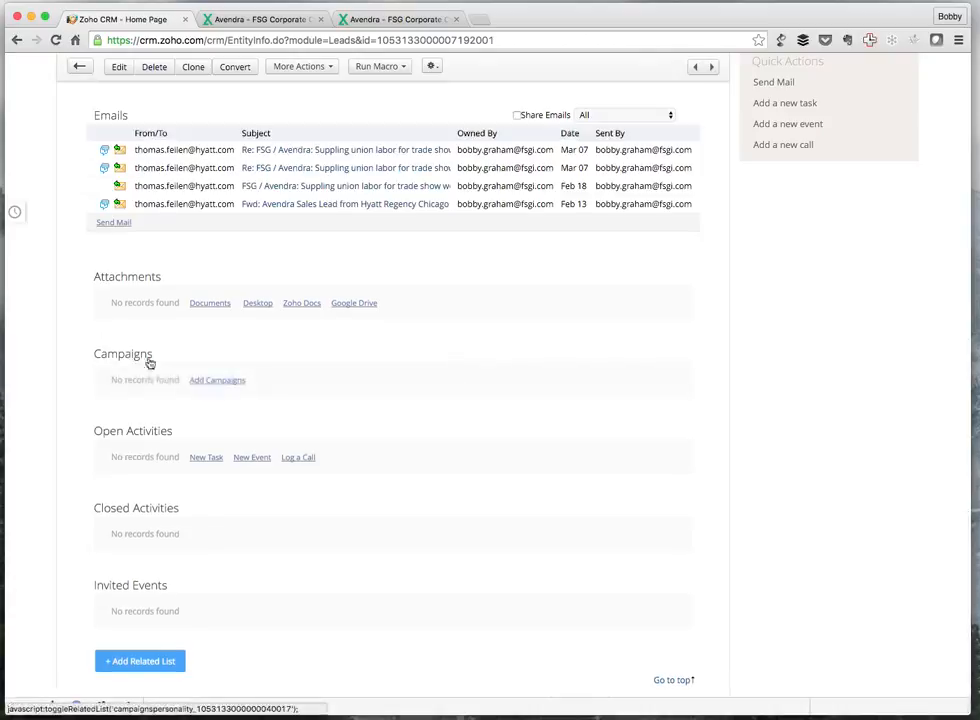
left_click(211, 381)
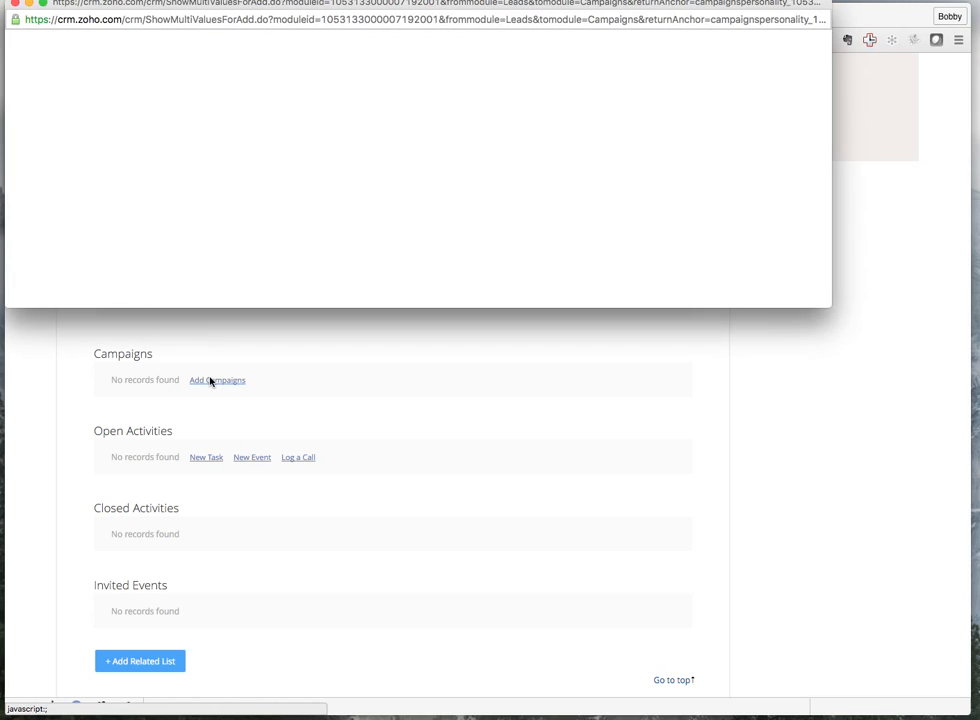
left_click(38, 240)
left_click_drag(833, 307, 832, 535)
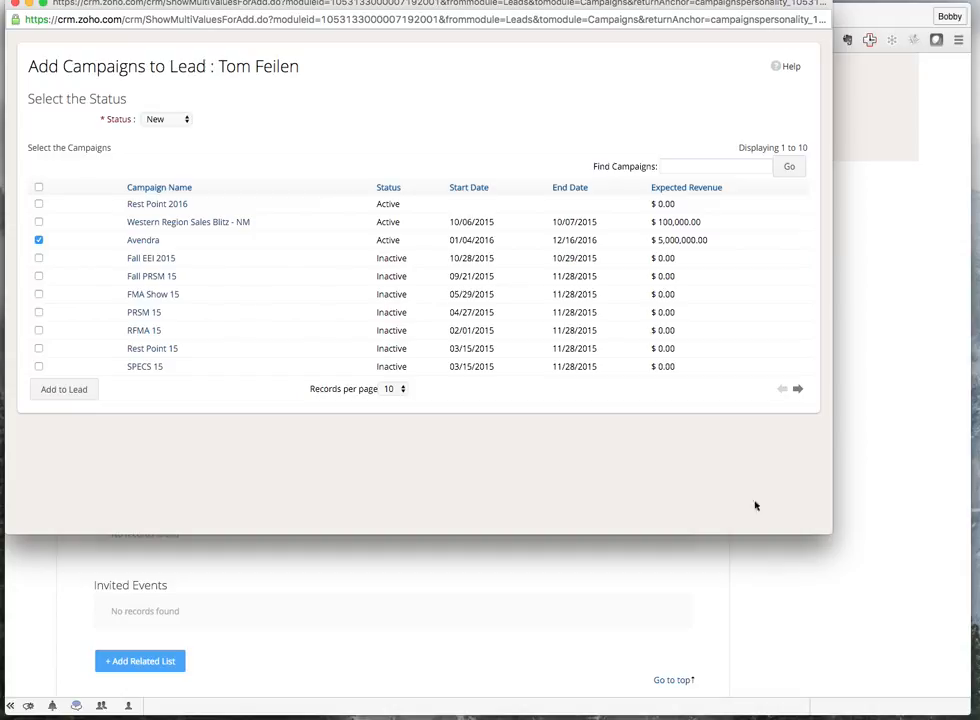
left_click(86, 394)
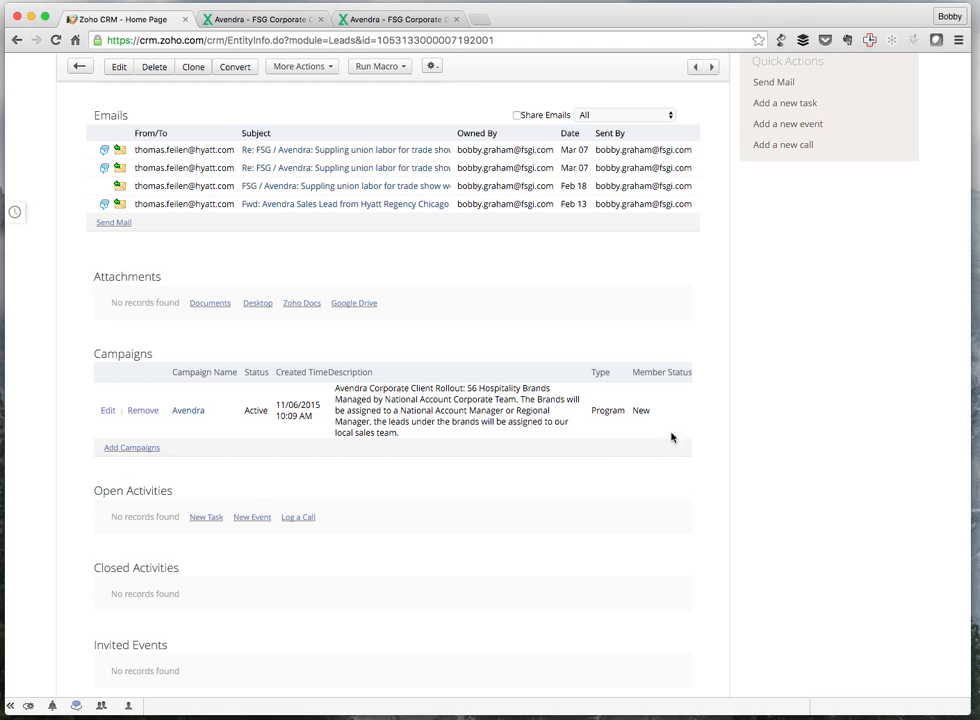
Step: Check the Division and Lead Status entries in the lead's information section
scroll(254, 346, "up", 20)
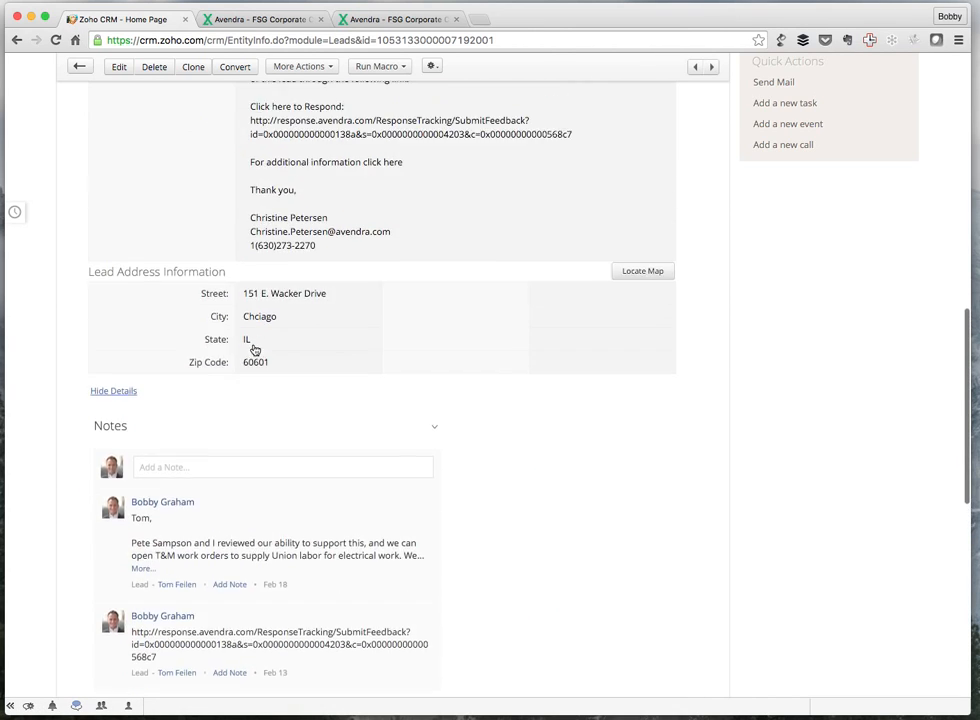
scroll(519, 414, "down", 1)
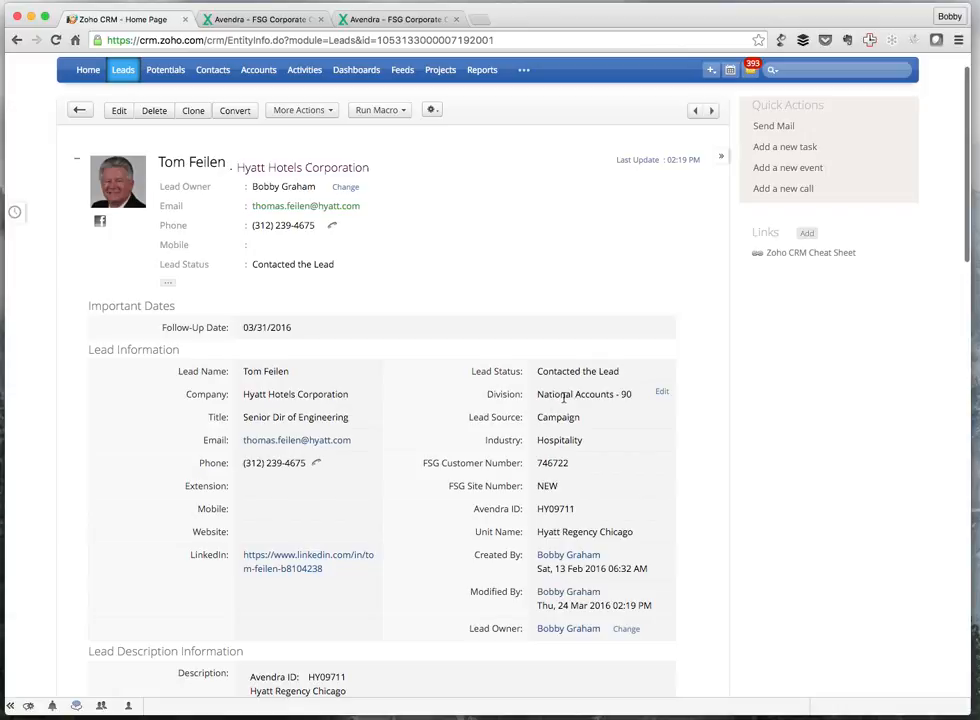
left_click_drag(488, 395, 637, 395)
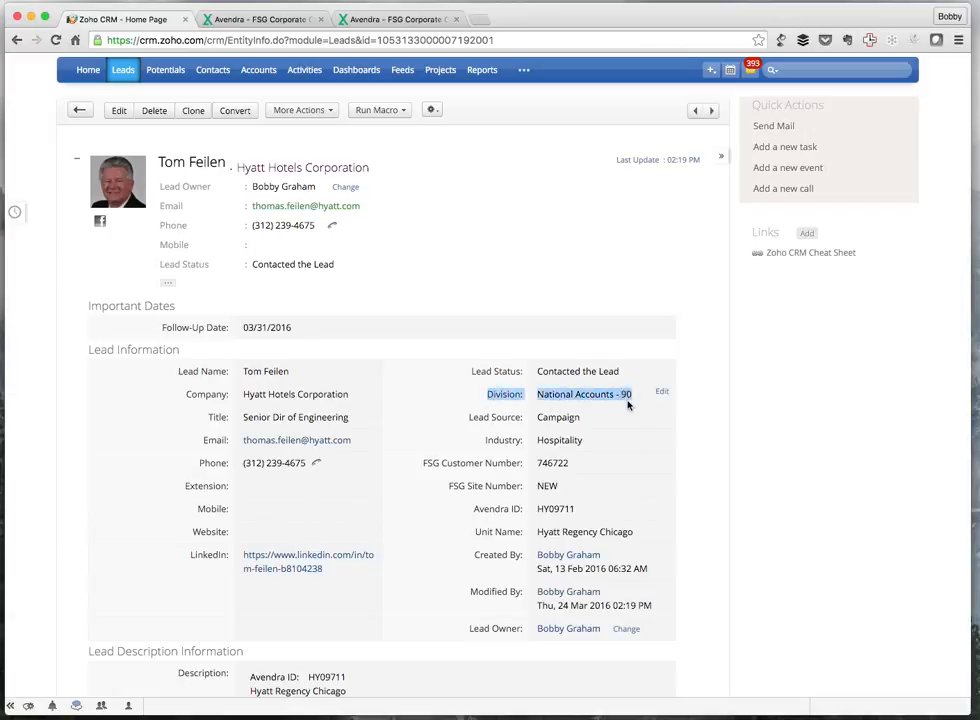
left_click_drag(470, 371, 650, 372)
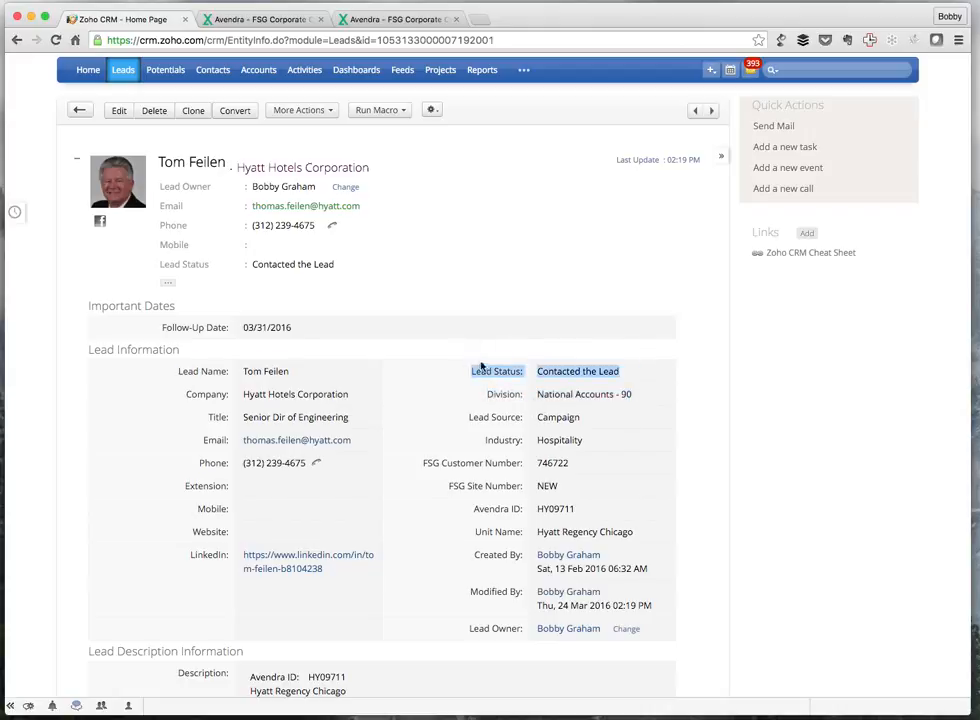
scroll(655, 364, "down", 1)
scroll(655, 364, "down", 2)
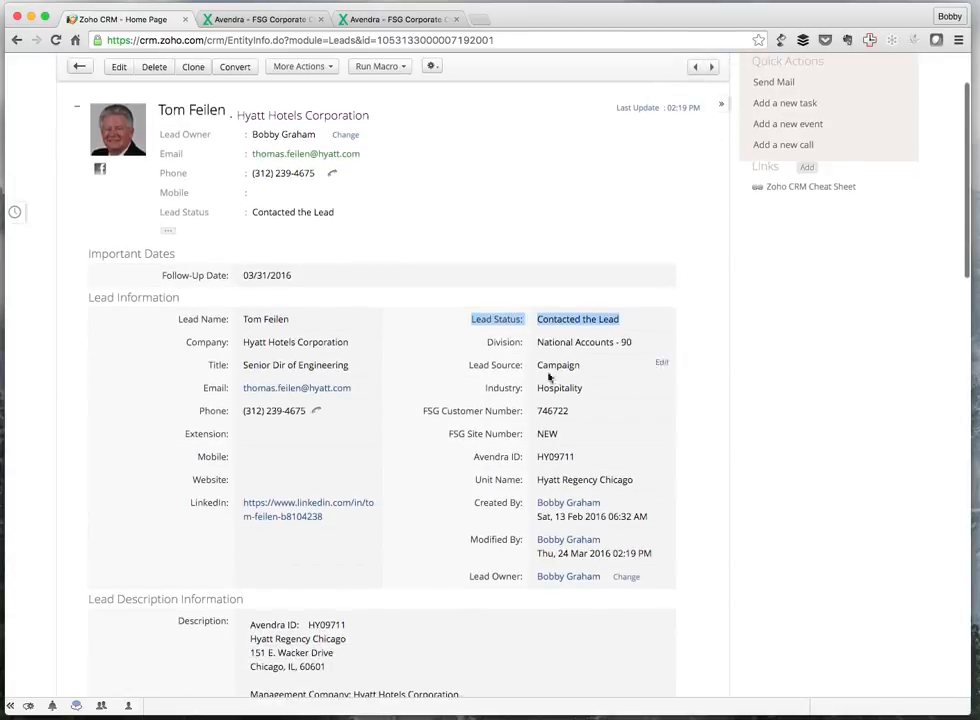
Step: Set the Lead Source to Campaign and save the field
left_click_drag(463, 368, 598, 369)
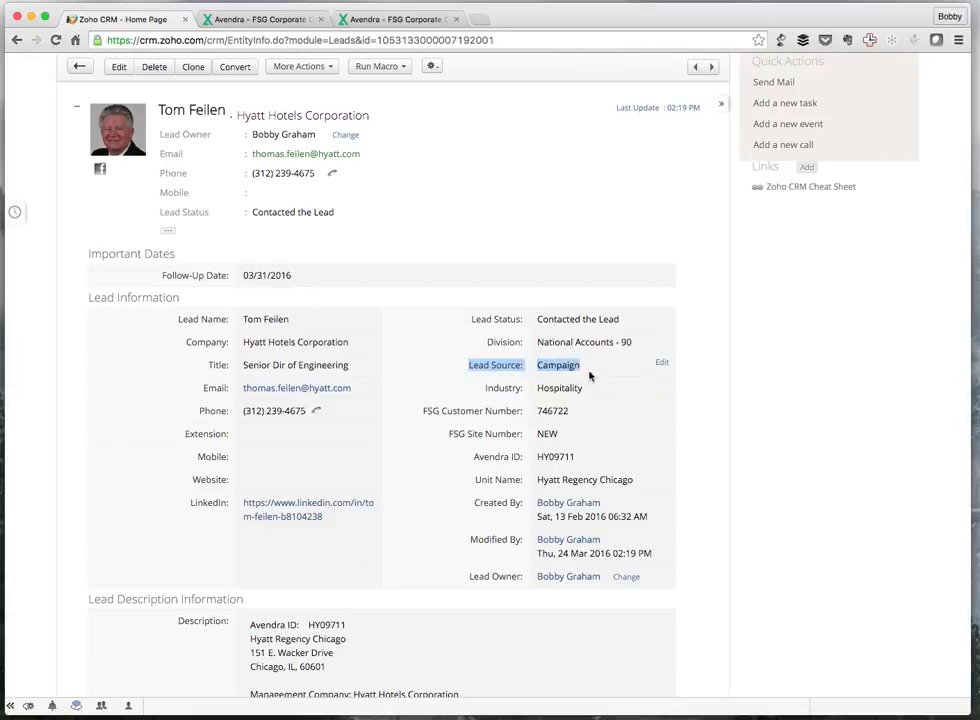
left_click(661, 364)
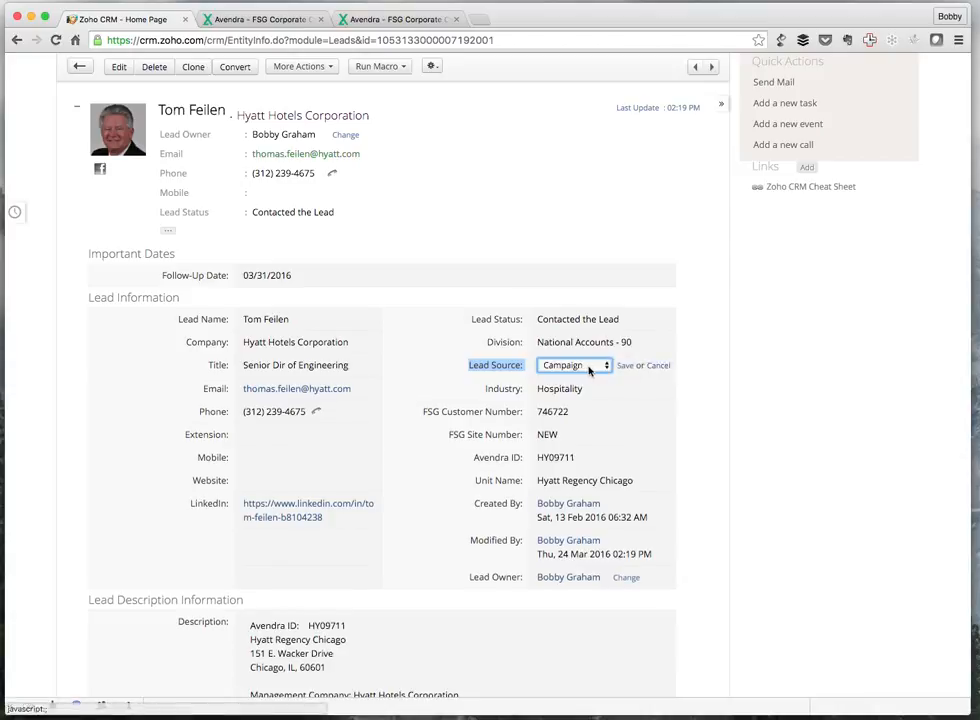
left_click(589, 368)
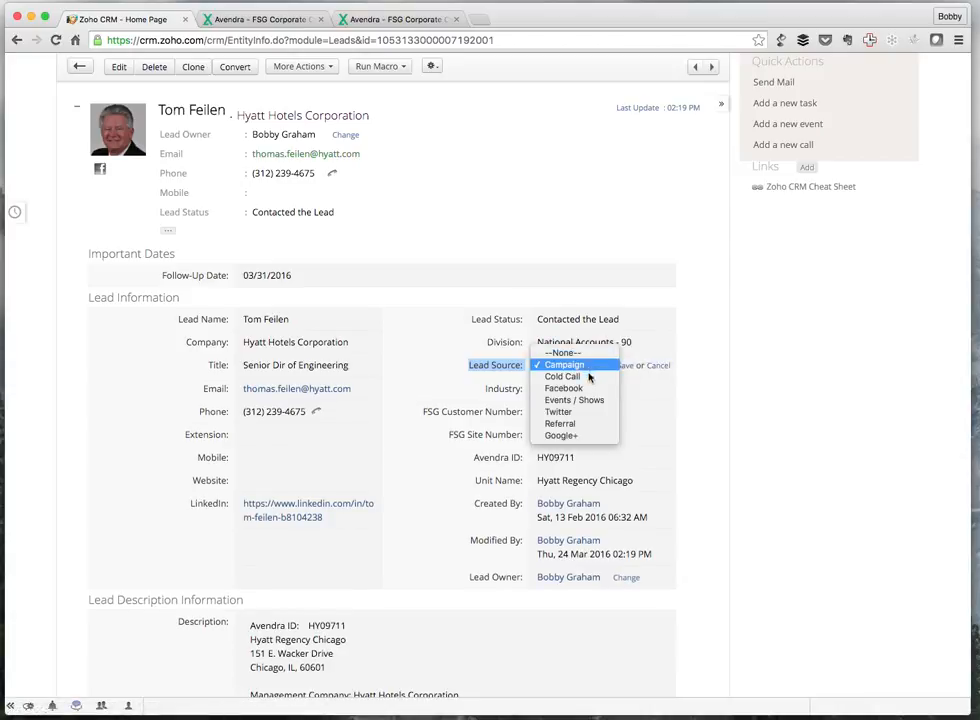
left_click(591, 366)
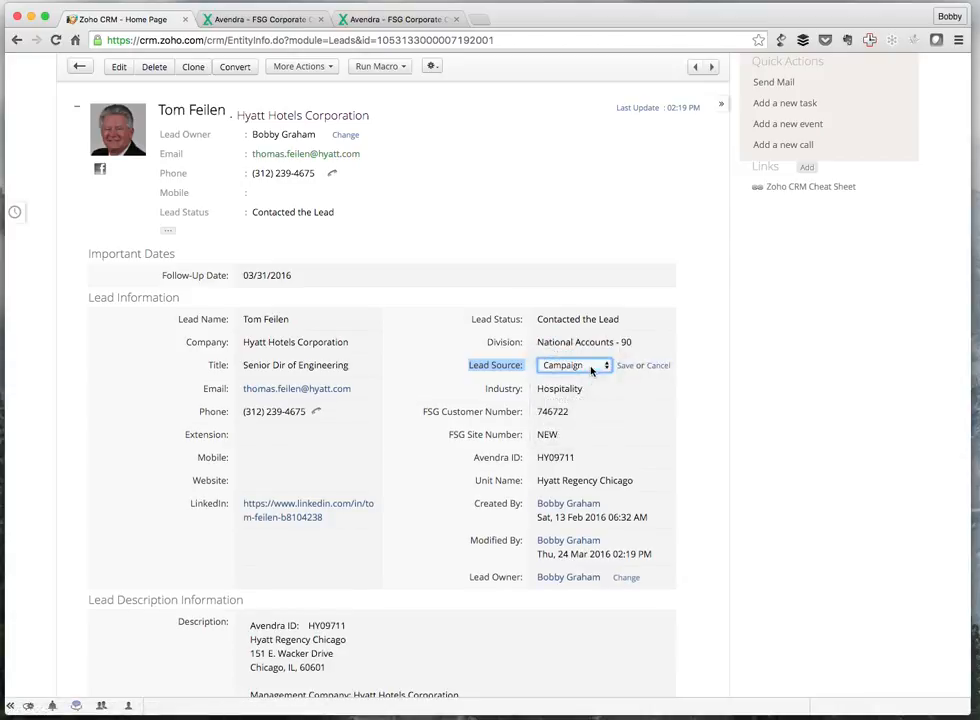
left_click(625, 366)
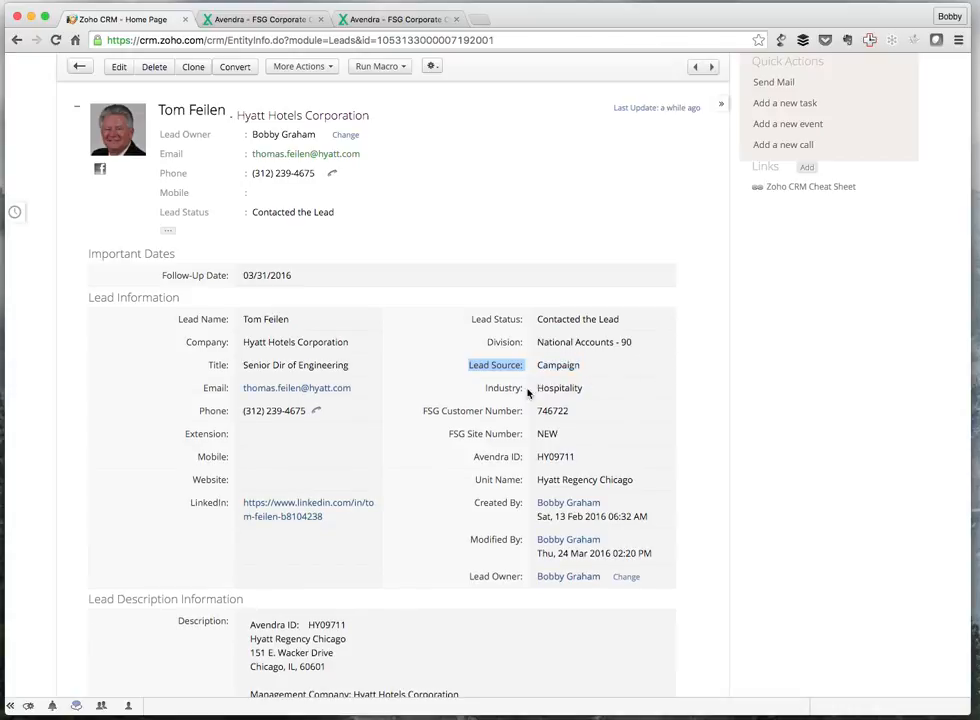
Step: Set the lead's Industry to Hospitality and save the field
left_click_drag(488, 389, 641, 387)
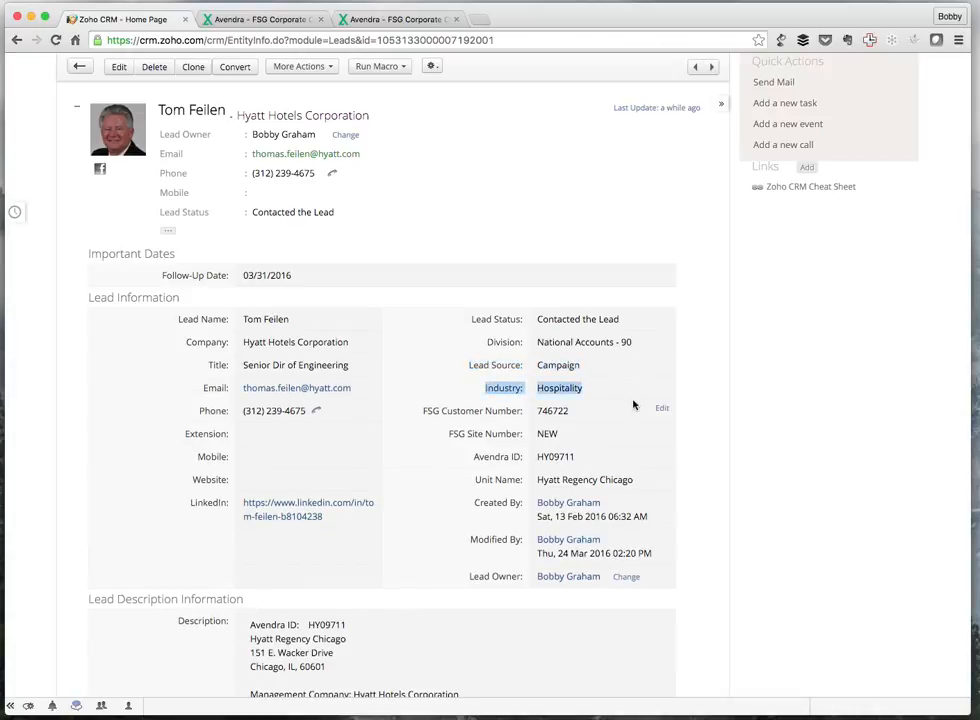
left_click(661, 387)
left_click(589, 390)
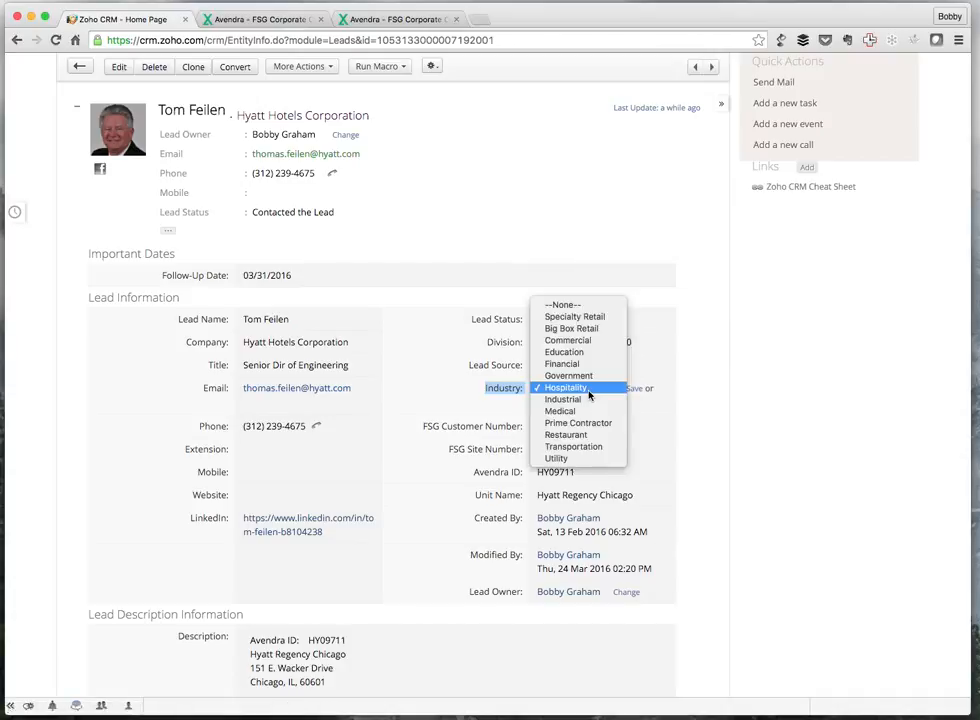
left_click(587, 392)
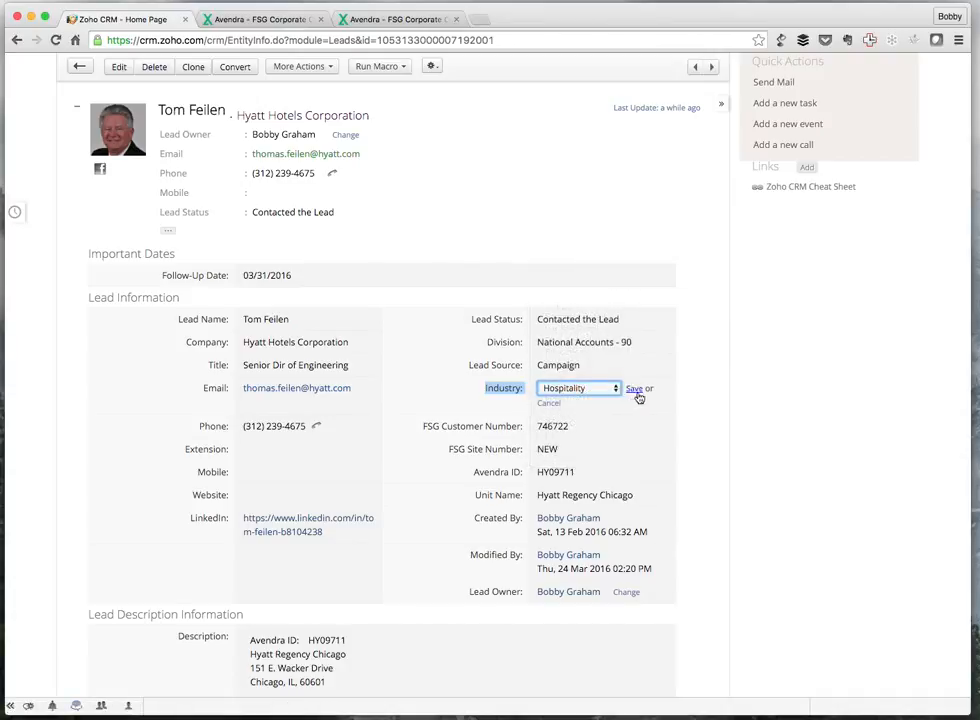
left_click(633, 389)
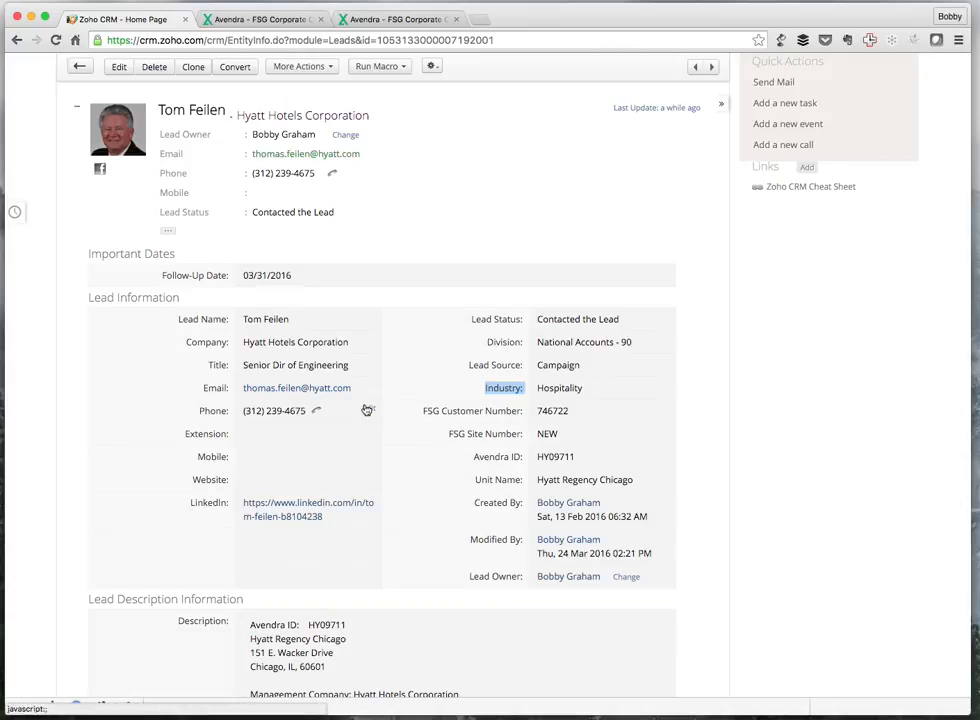
Step: Look over the lead record from its header down to the Campaigns and activities sections
scroll(366, 410, "up", 2)
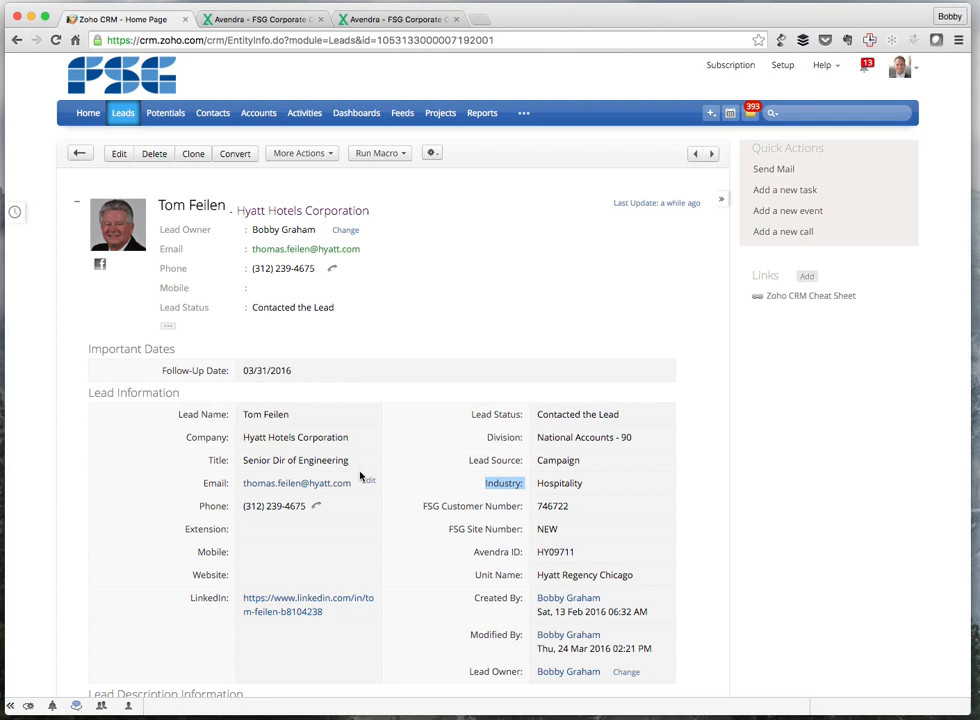
scroll(361, 475, "down", 10)
scroll(361, 476, "down", 12)
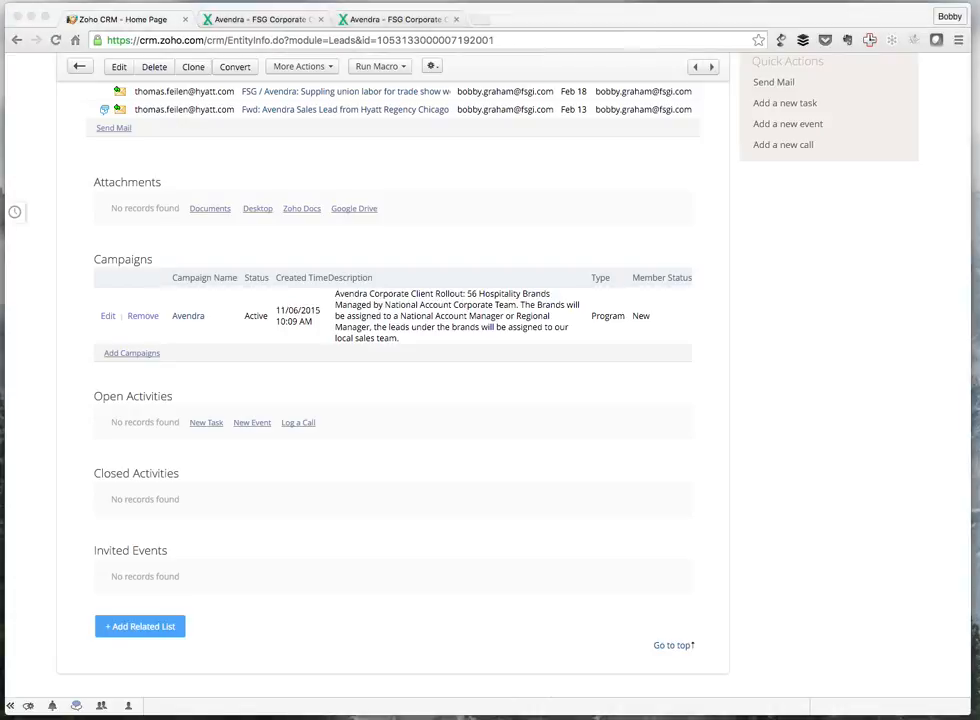
left_click(36, 124)
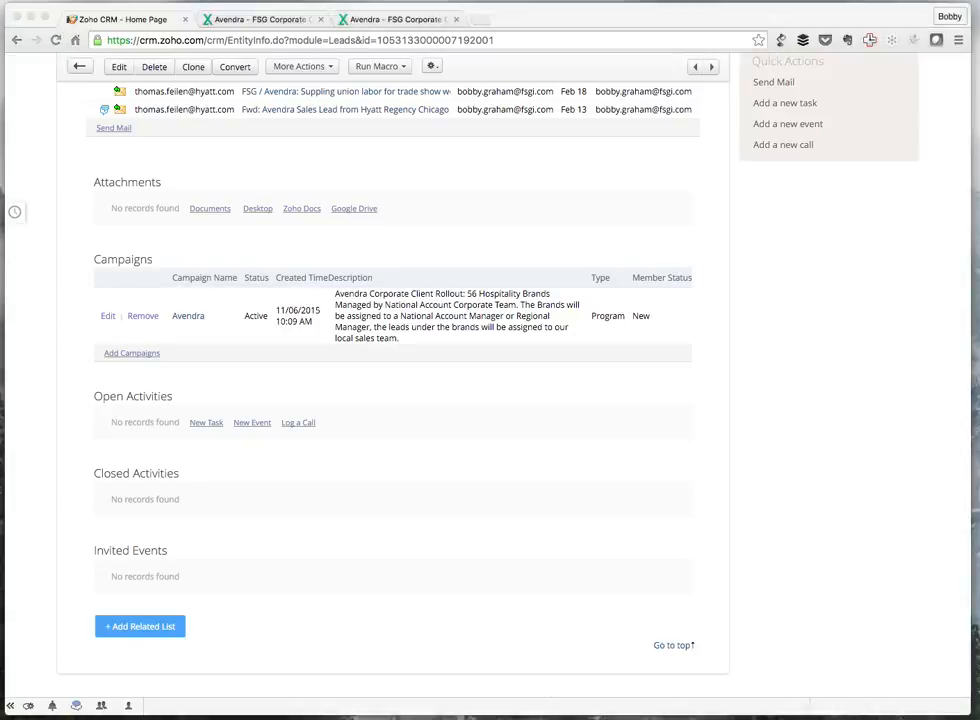